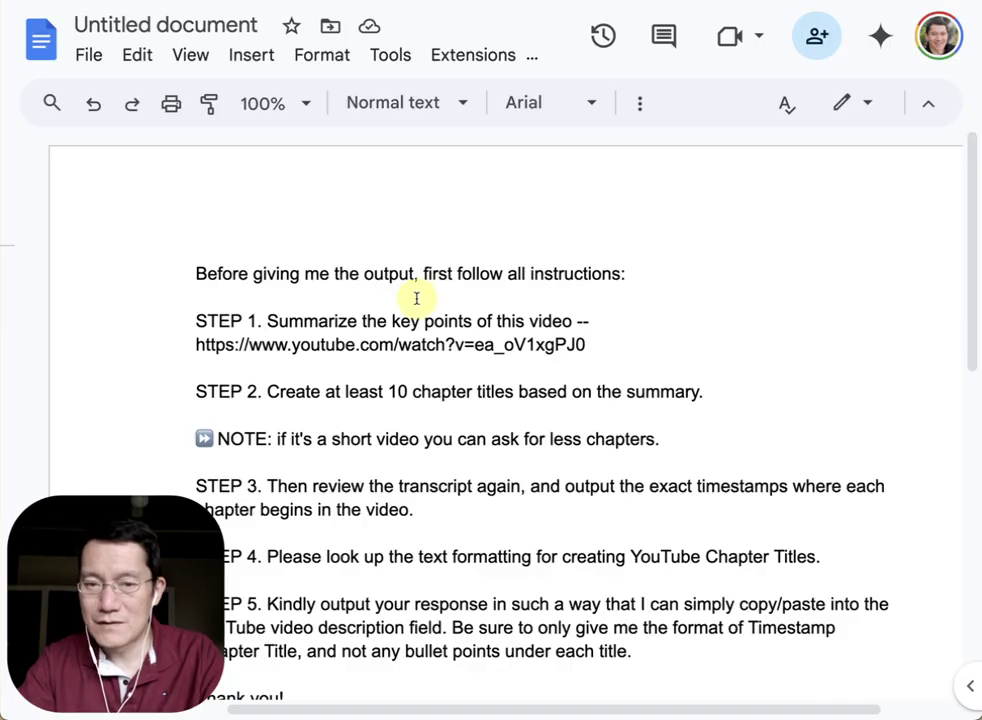
Scroll through the prompt, highlighting the opening instruction line and STEP 1 with its YouTube link.
scroll(357, 388, down, 1)
scroll(357, 388, down, 2)
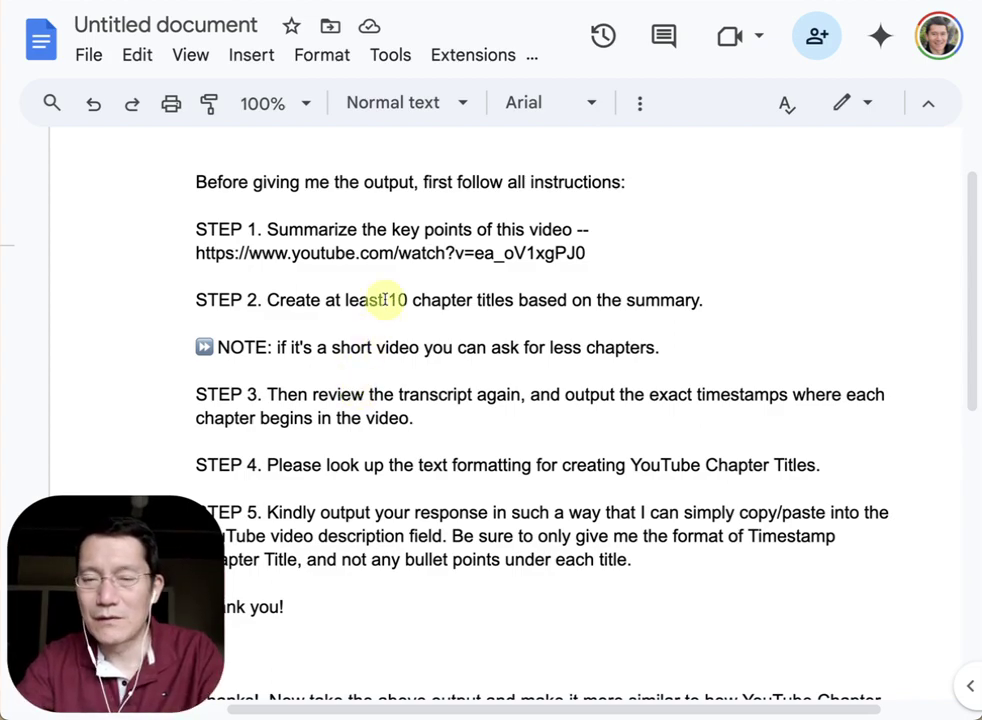
scroll(237, 204, down, 1)
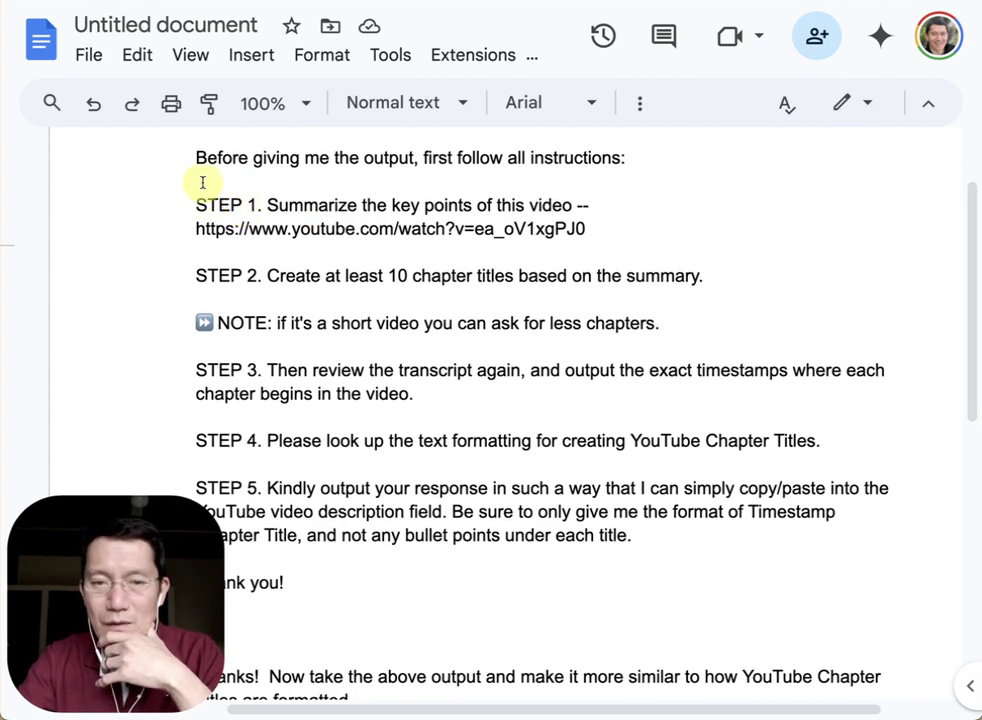
drag(193, 157, 478, 609)
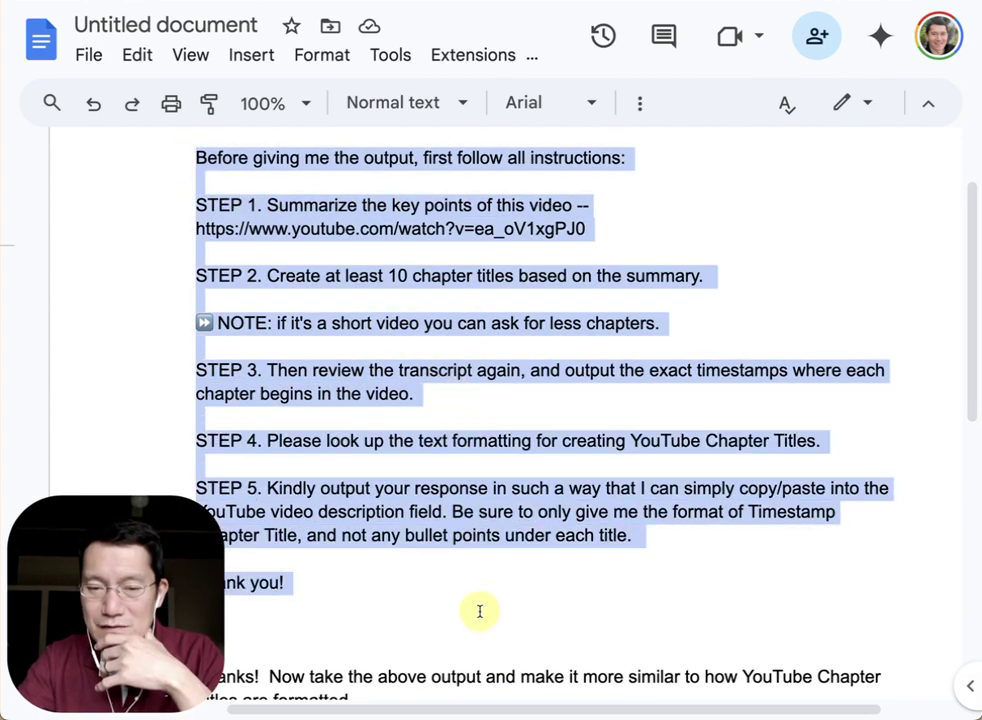
triple_click(285, 322)
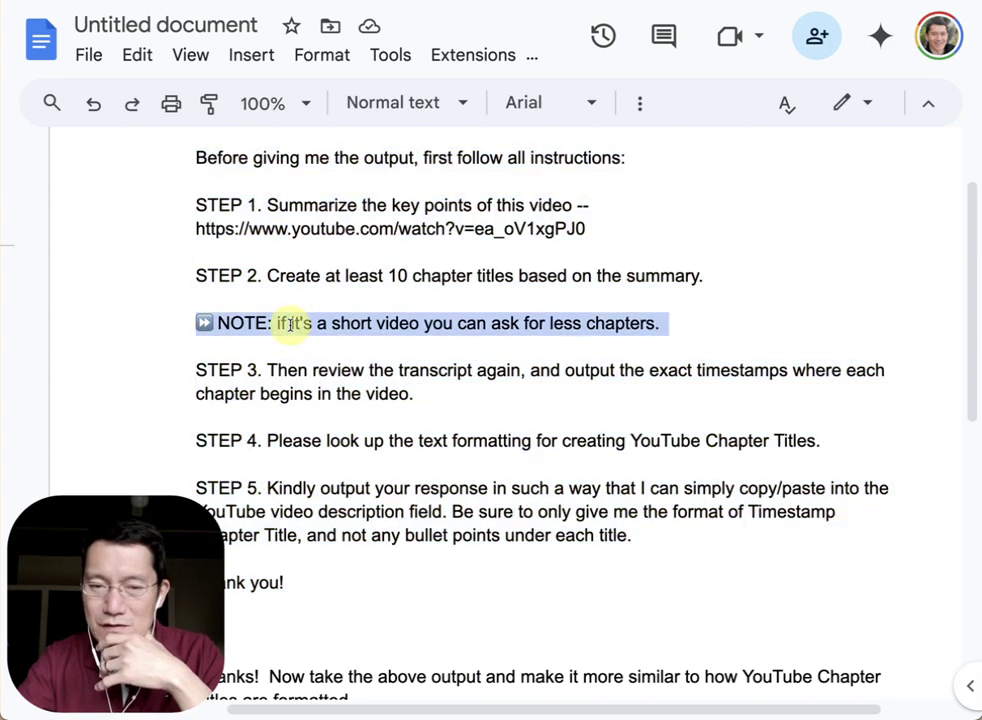
drag(196, 157, 647, 156)
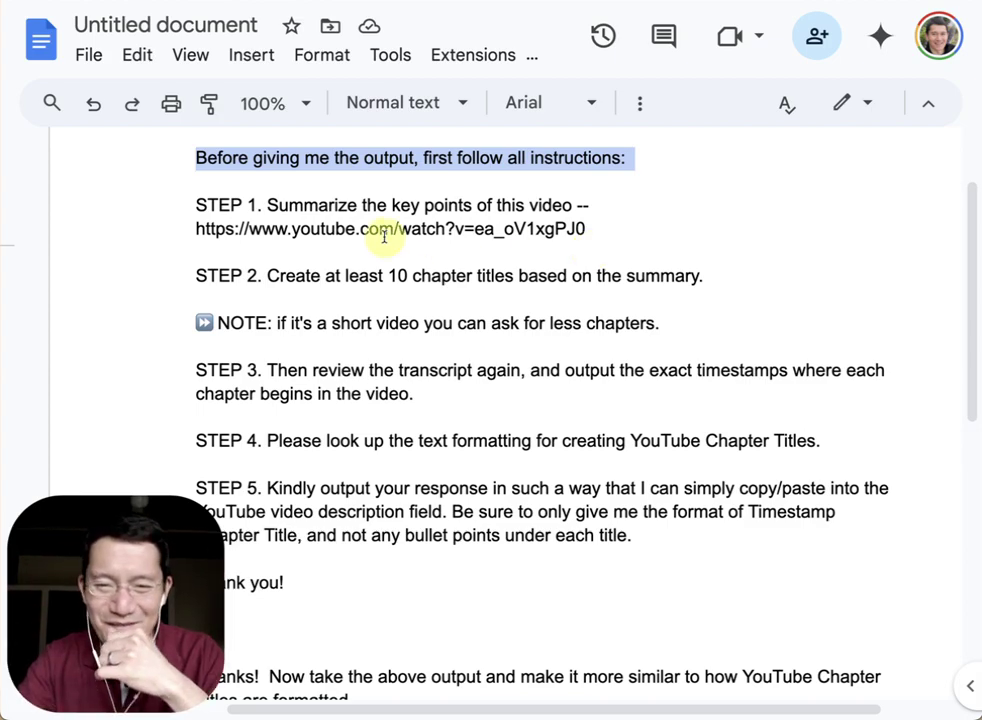
click(221, 201)
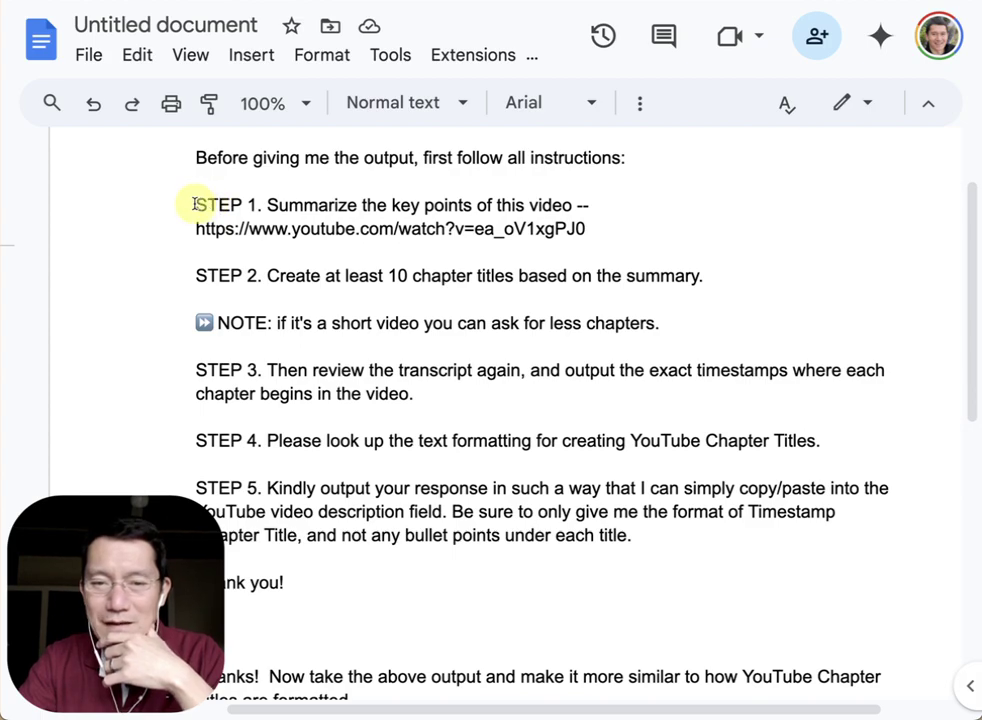
drag(194, 205, 636, 234)
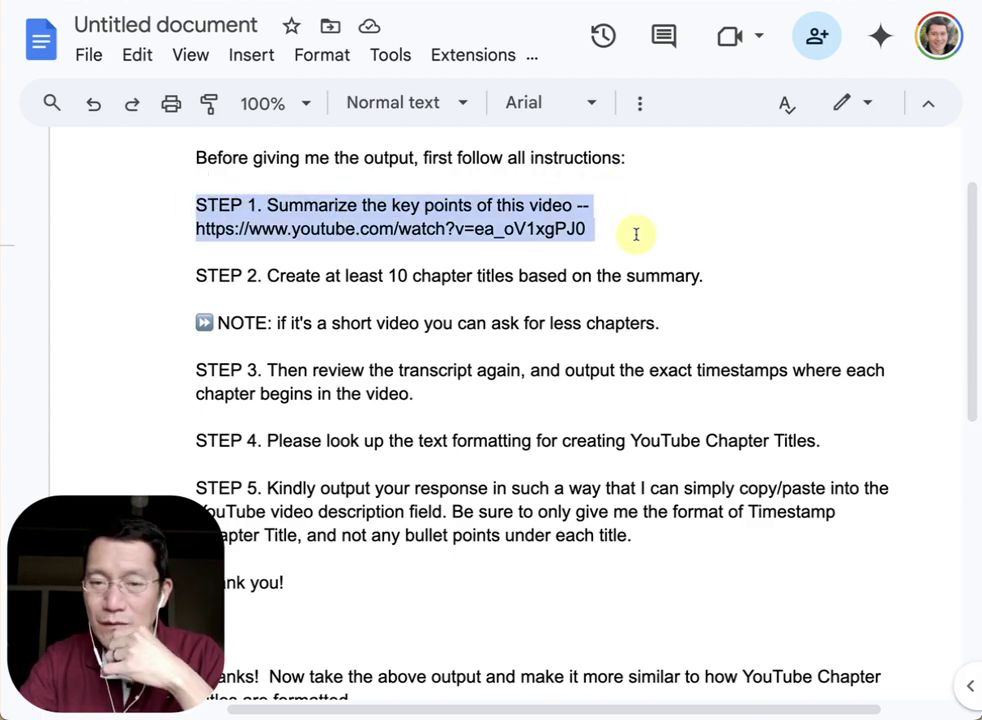
click(617, 231)
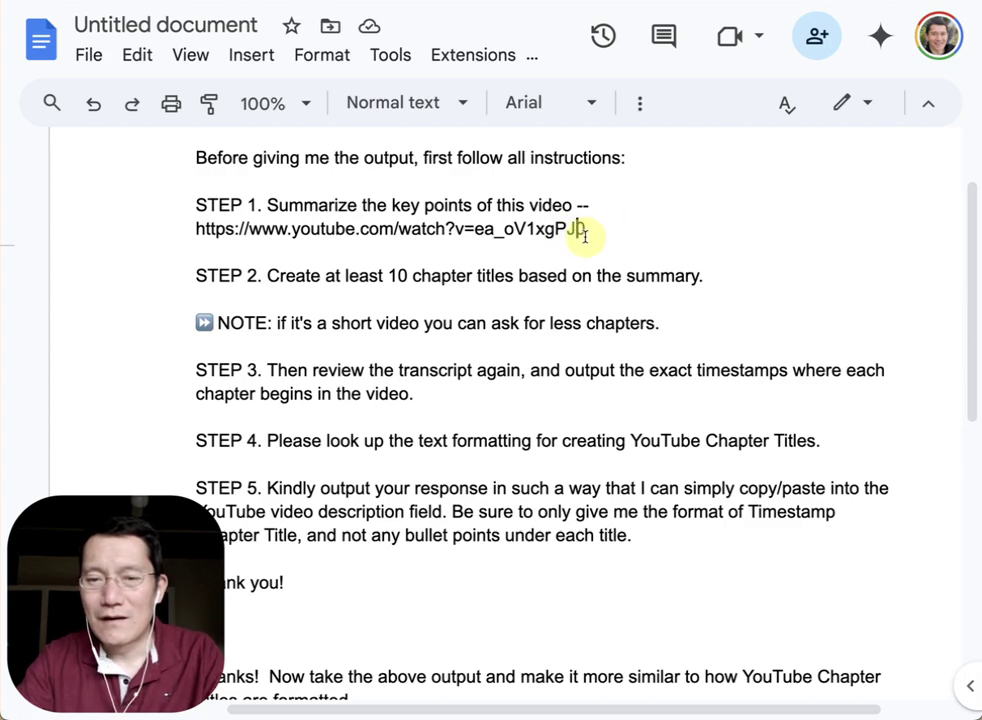
Highlight the YouTube video URL, the STEP 2 line and the NOTE line in turn.
drag(592, 232, 197, 232)
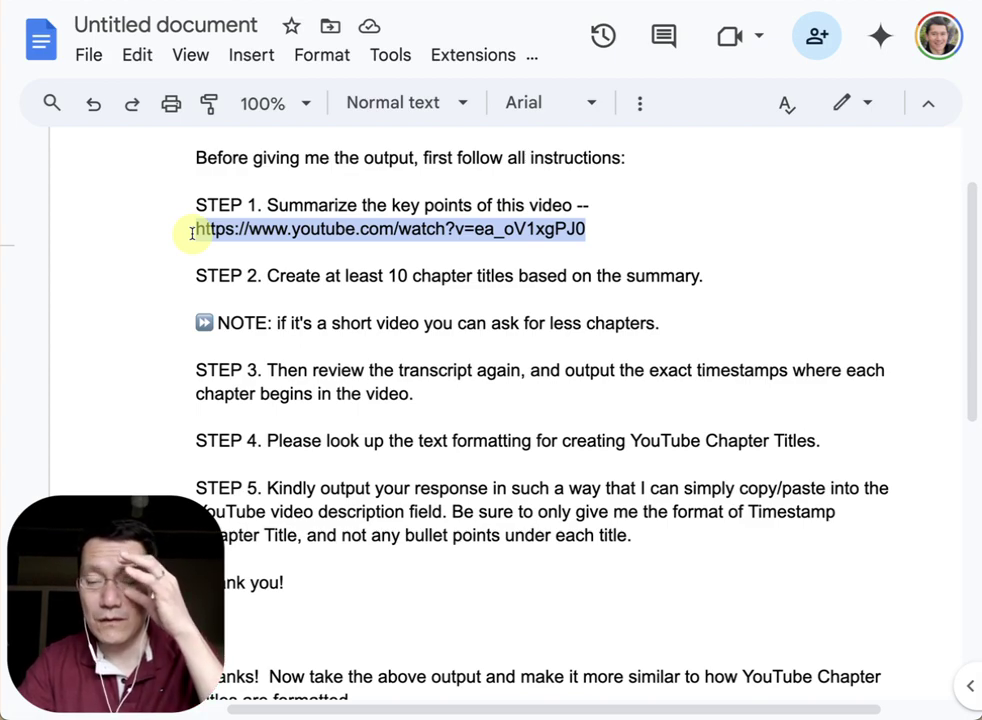
click(337, 276)
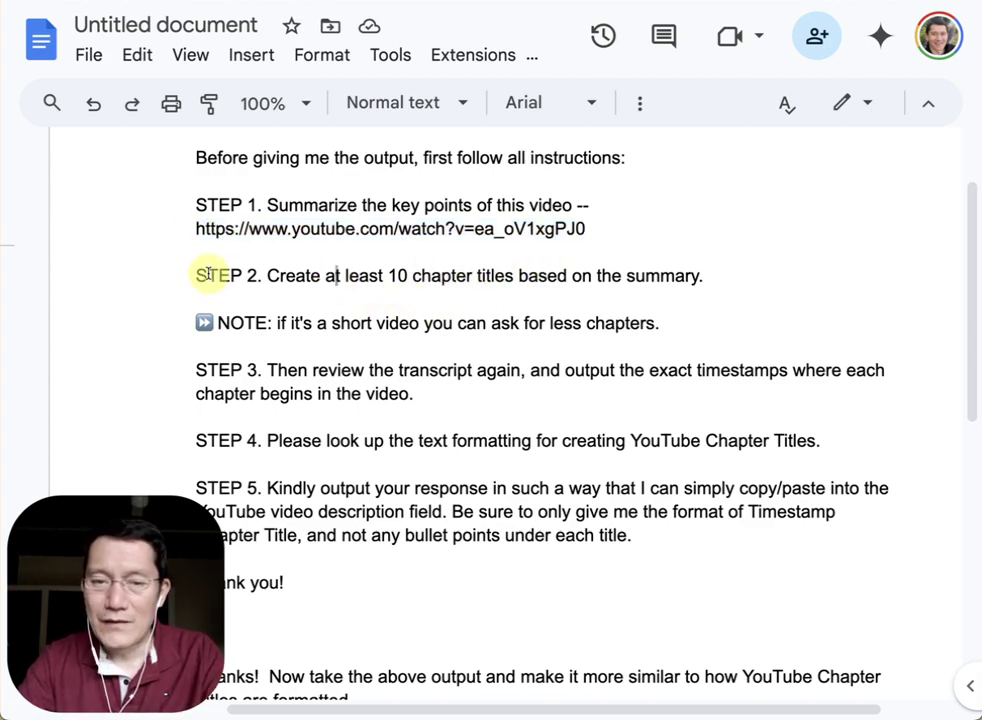
drag(198, 276, 749, 277)
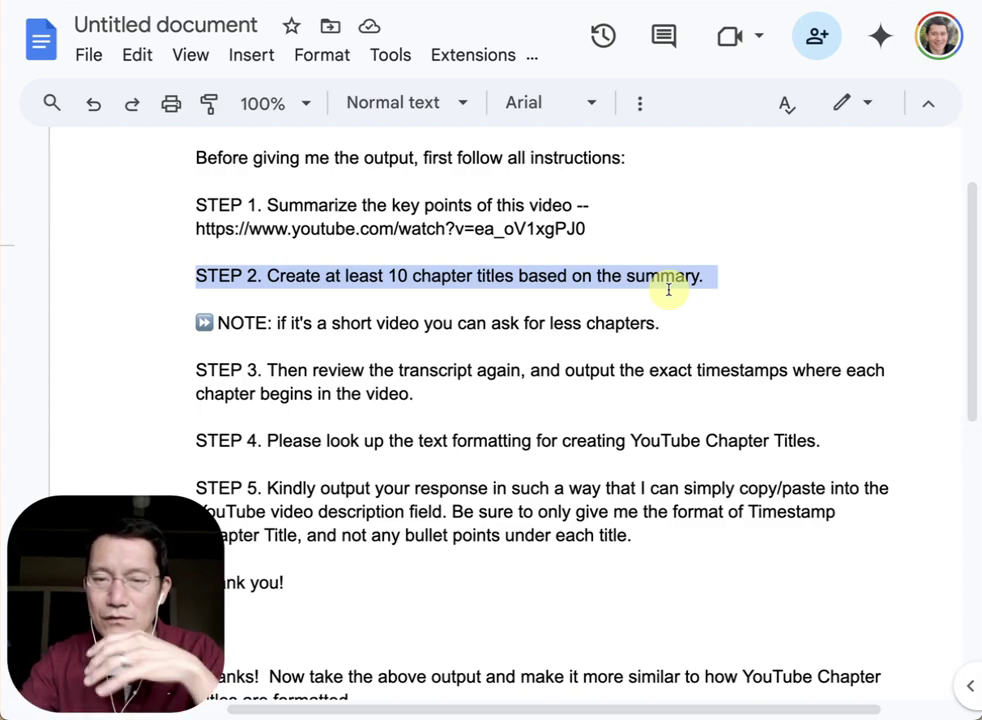
click(329, 325)
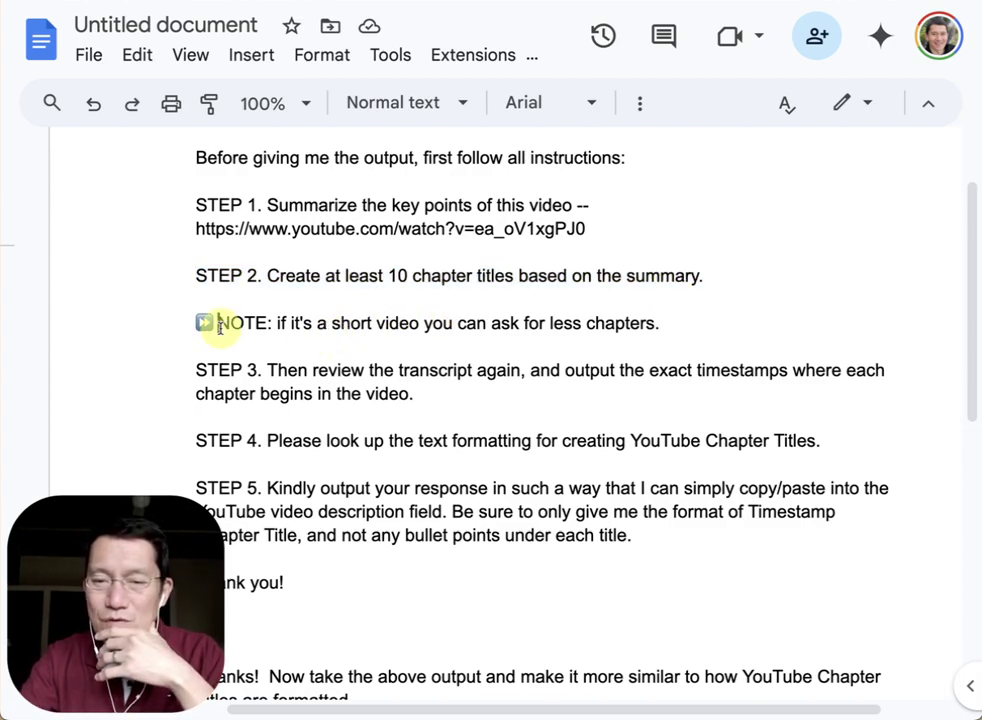
triple_click(219, 325)
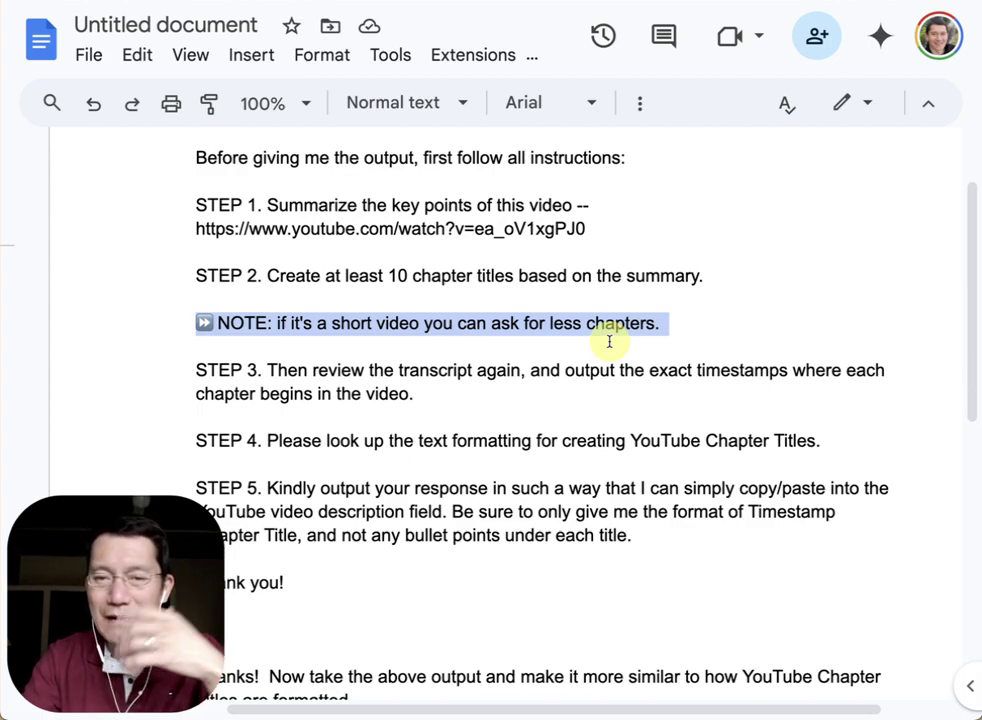
click(598, 228)
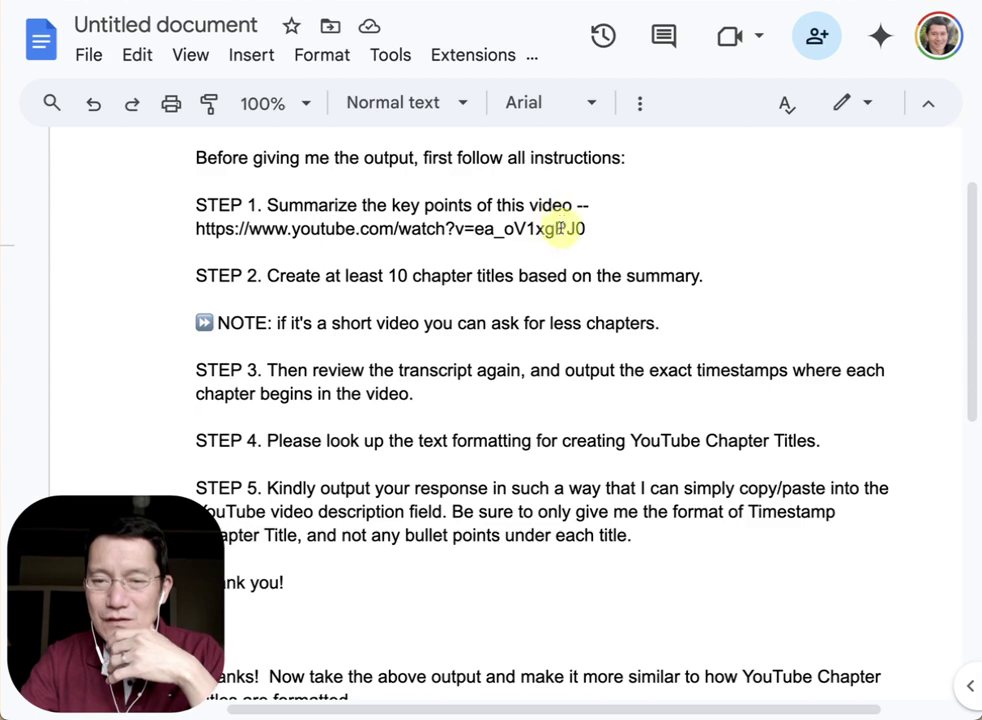
Delete the NOTE line about short videos.
double_click(628, 323)
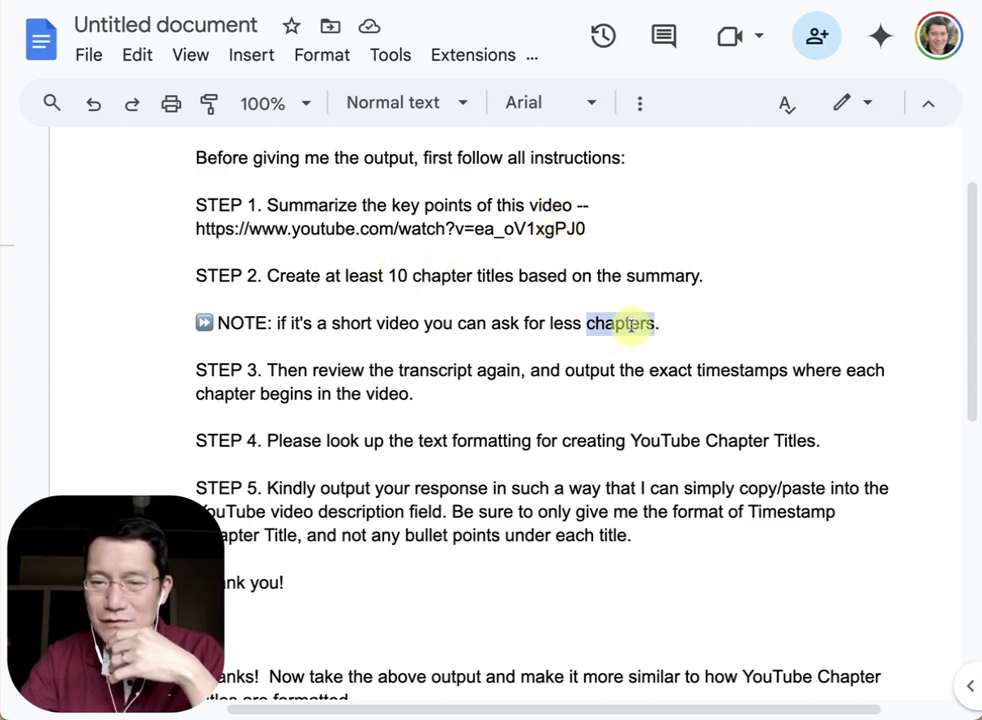
triple_click(628, 323)
key(BackSpace)
key(BackSpace)
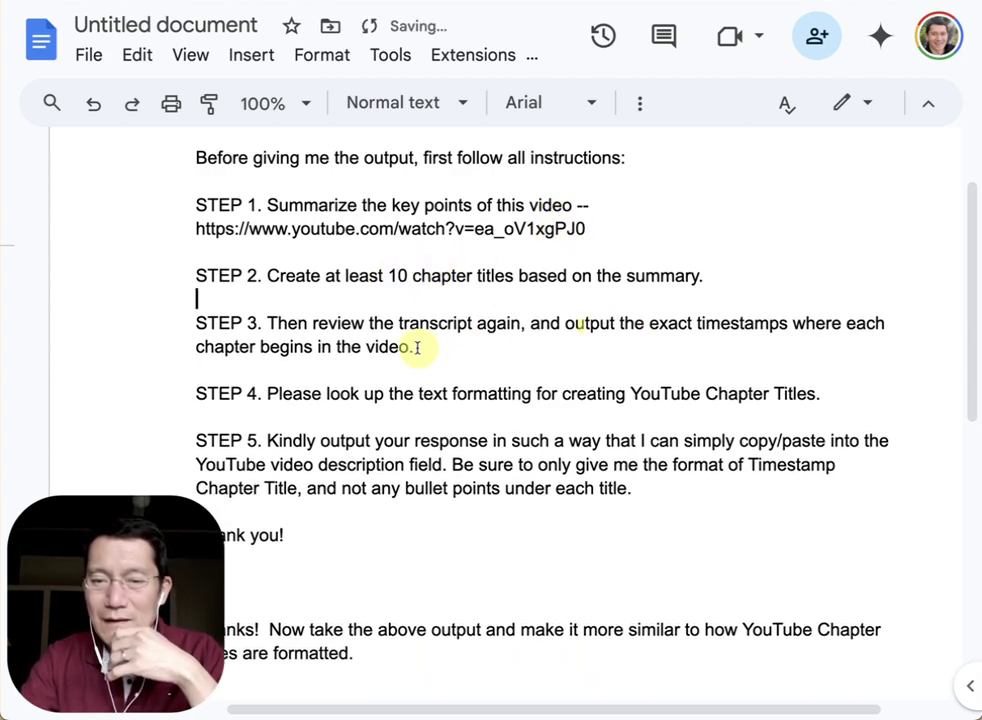
Highlight 'Then review' and the timestamp output request in STEP 3.
click(416, 347)
drag(263, 323, 540, 324)
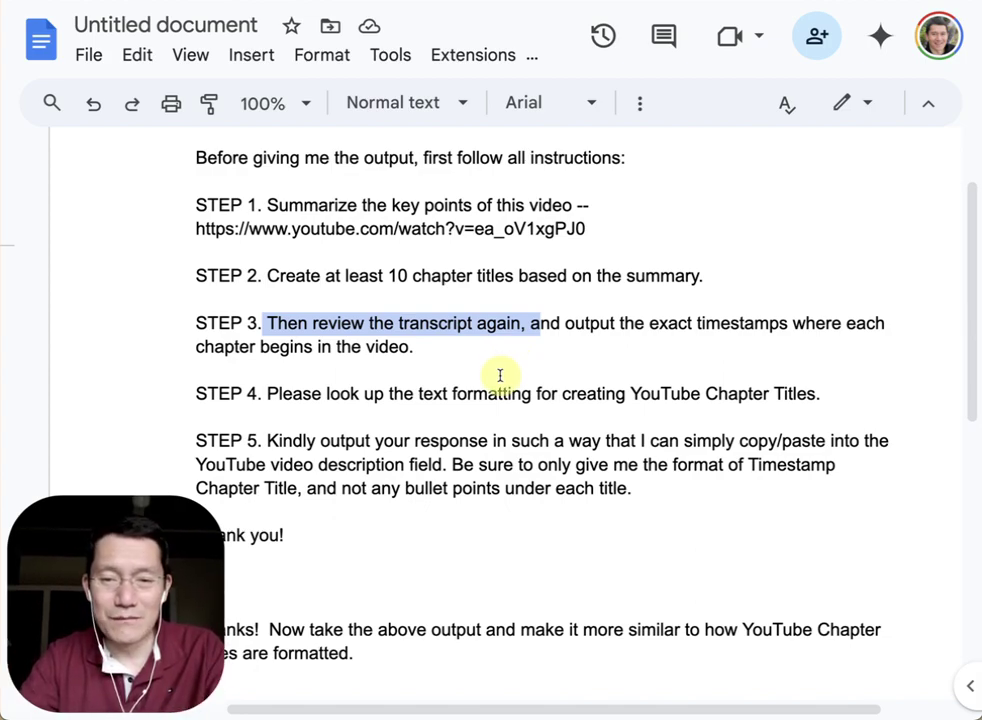
click(489, 331)
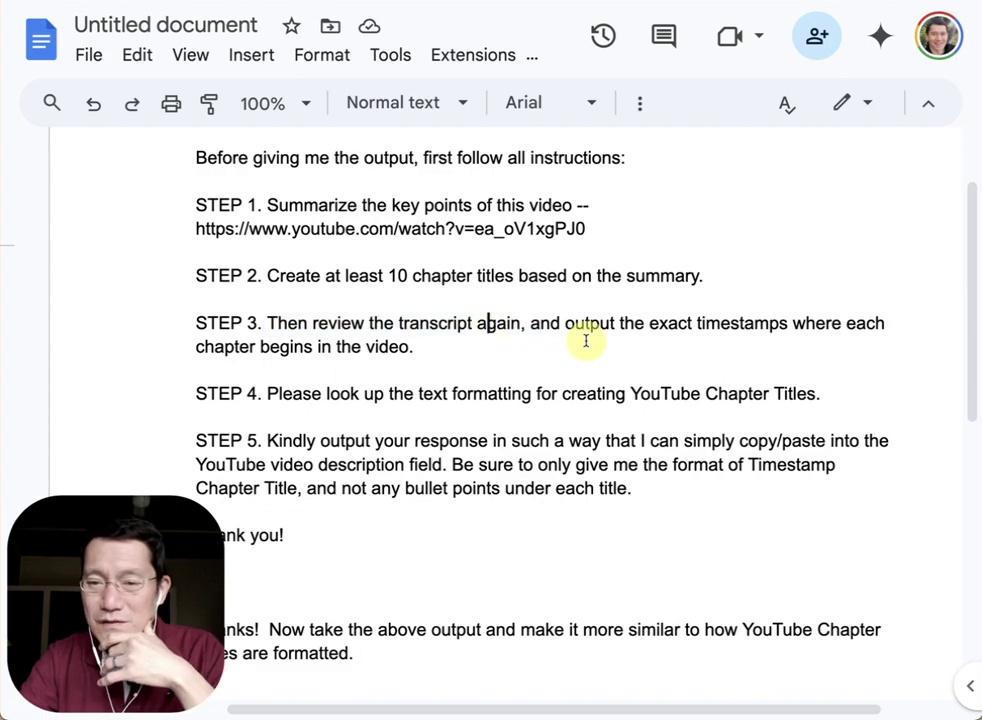
drag(566, 322, 799, 350)
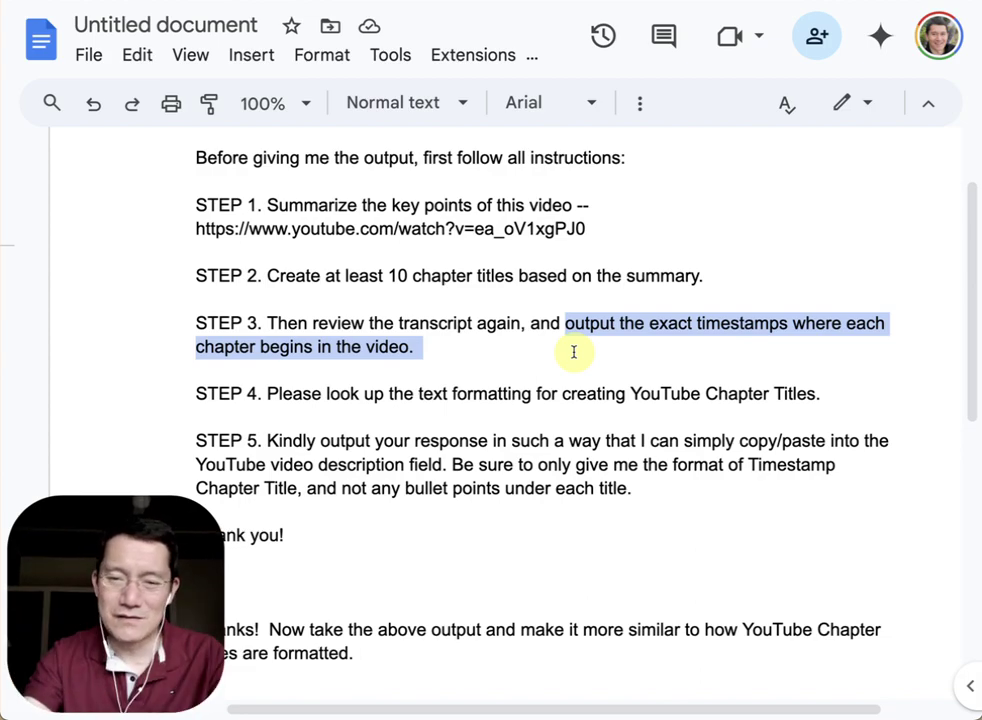
click(378, 400)
drag(267, 393, 682, 366)
click(682, 366)
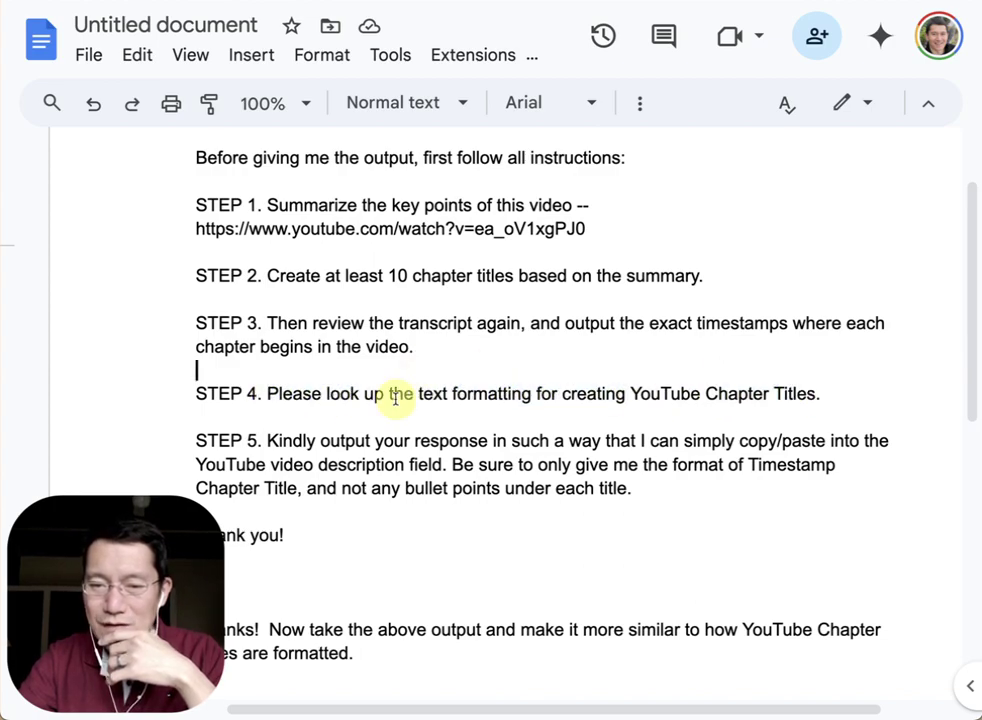
drag(628, 393, 817, 393)
drag(418, 393, 543, 400)
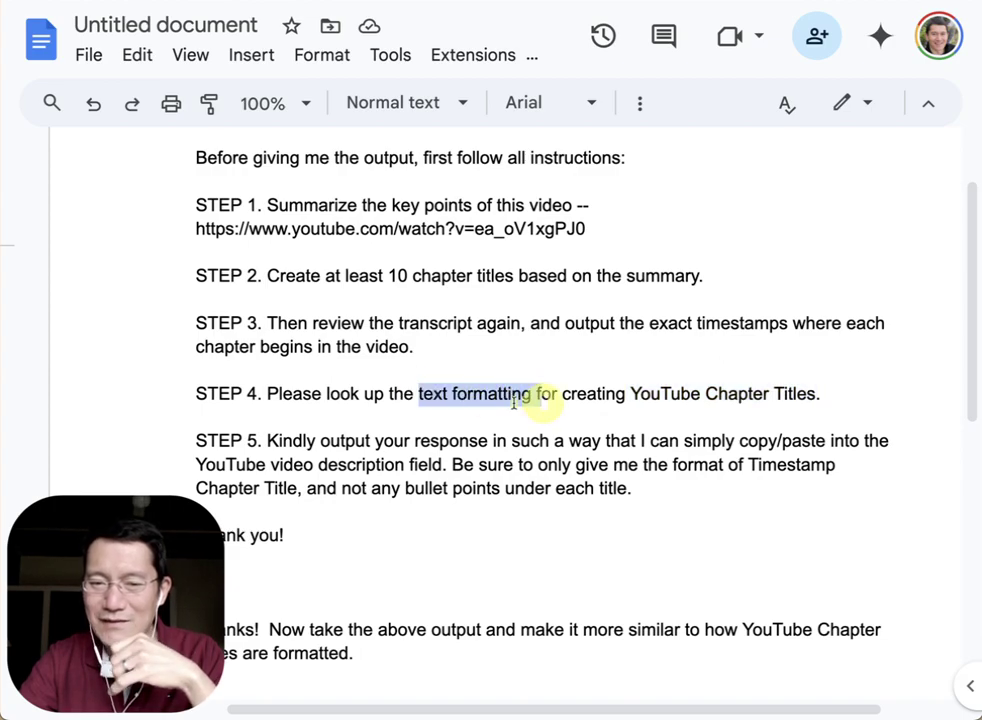
triple_click(343, 395)
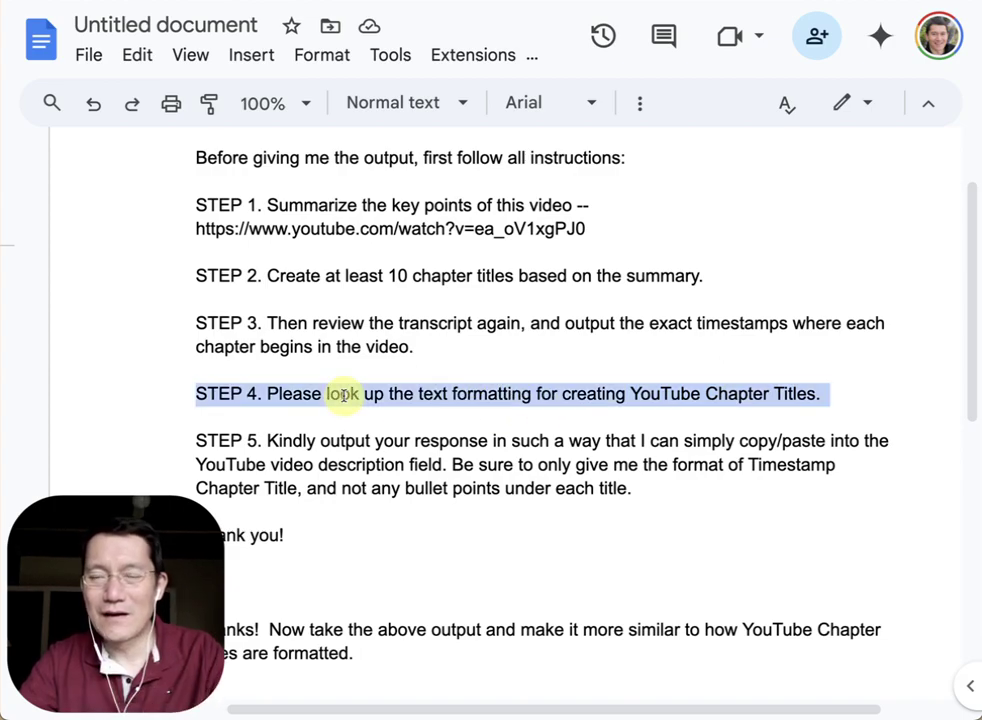
click(312, 462)
drag(268, 443, 446, 470)
click(726, 446)
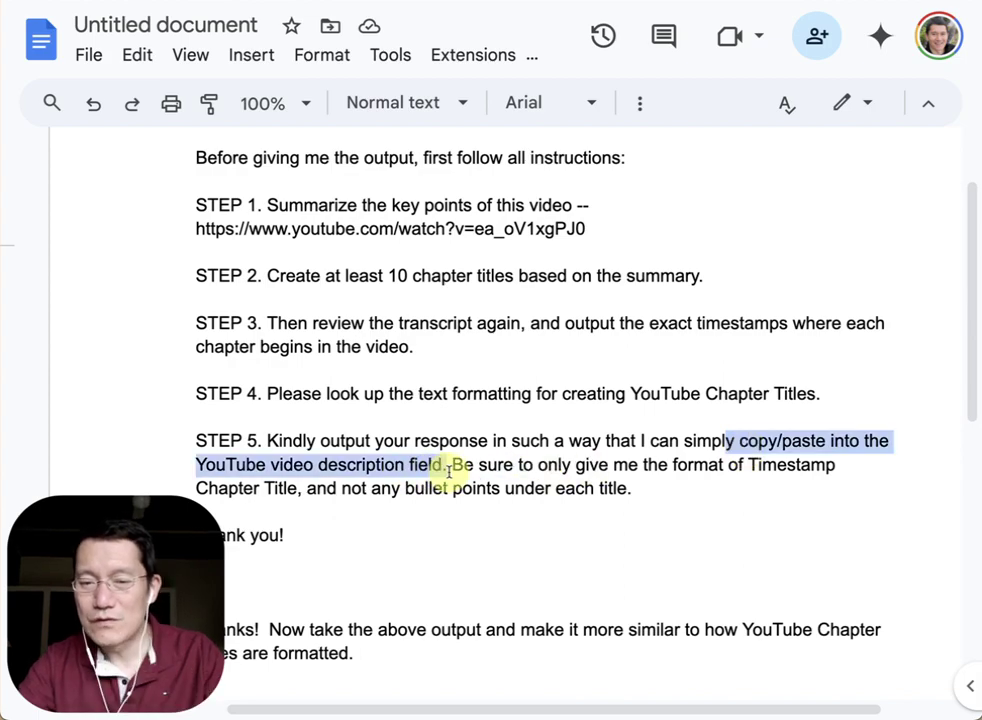
click(555, 466)
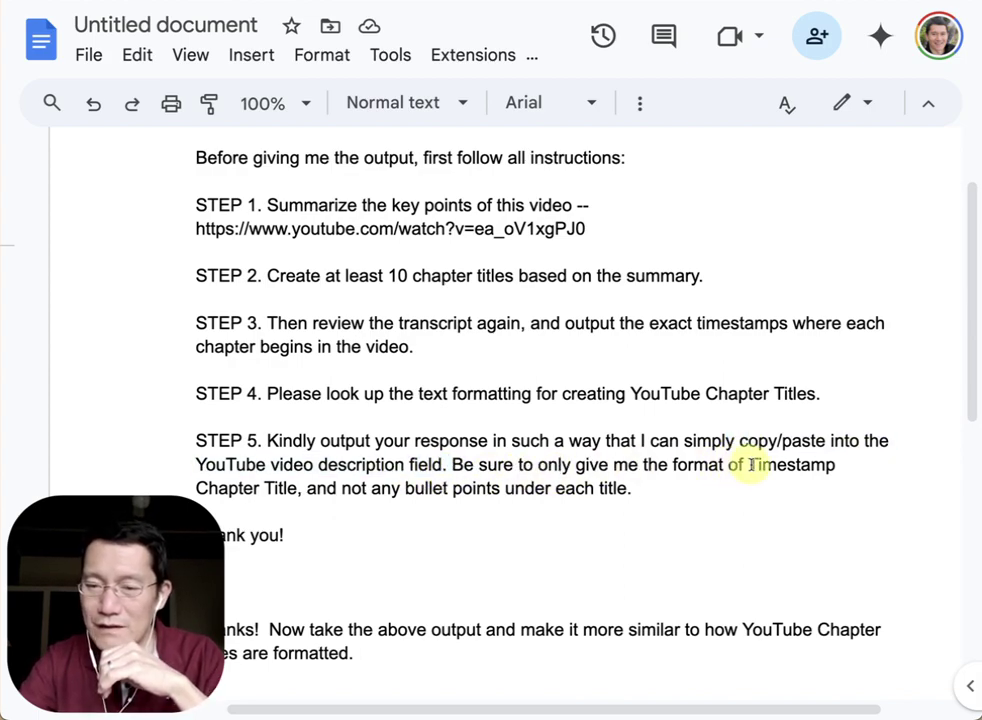
drag(752, 466, 306, 487)
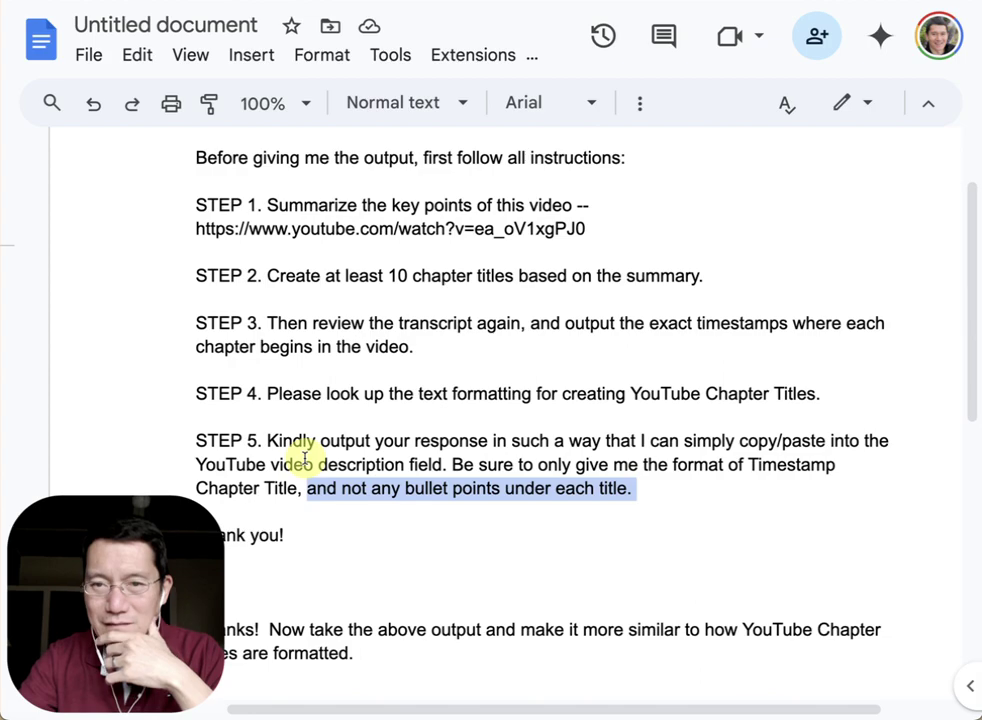
Highlight the follow-up 'Thanks!' paragraph and the 'Be sure' sentence in STEP 5.
scroll(303, 456, down, 1)
scroll(304, 457, down, 3)
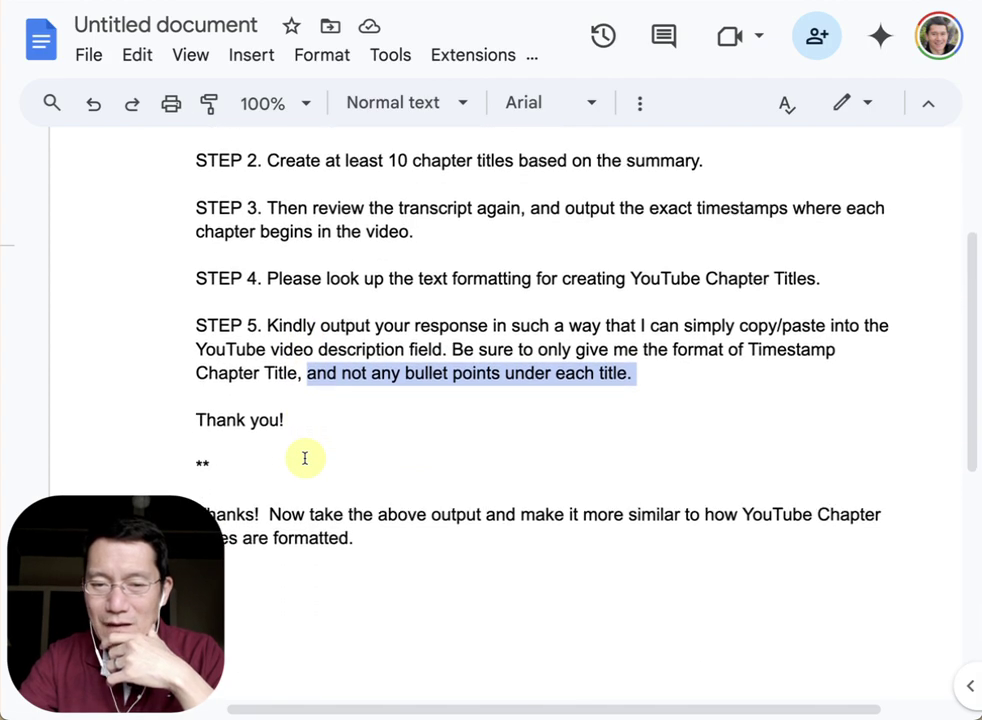
click(282, 353)
scroll(287, 356, down, 2)
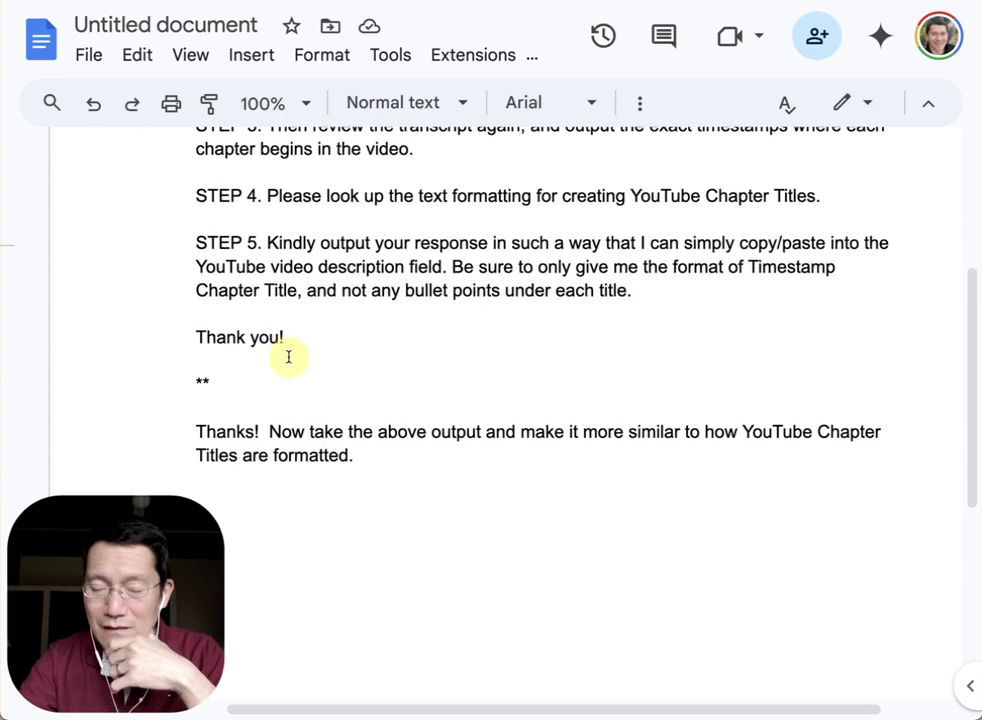
drag(171, 364, 385, 386)
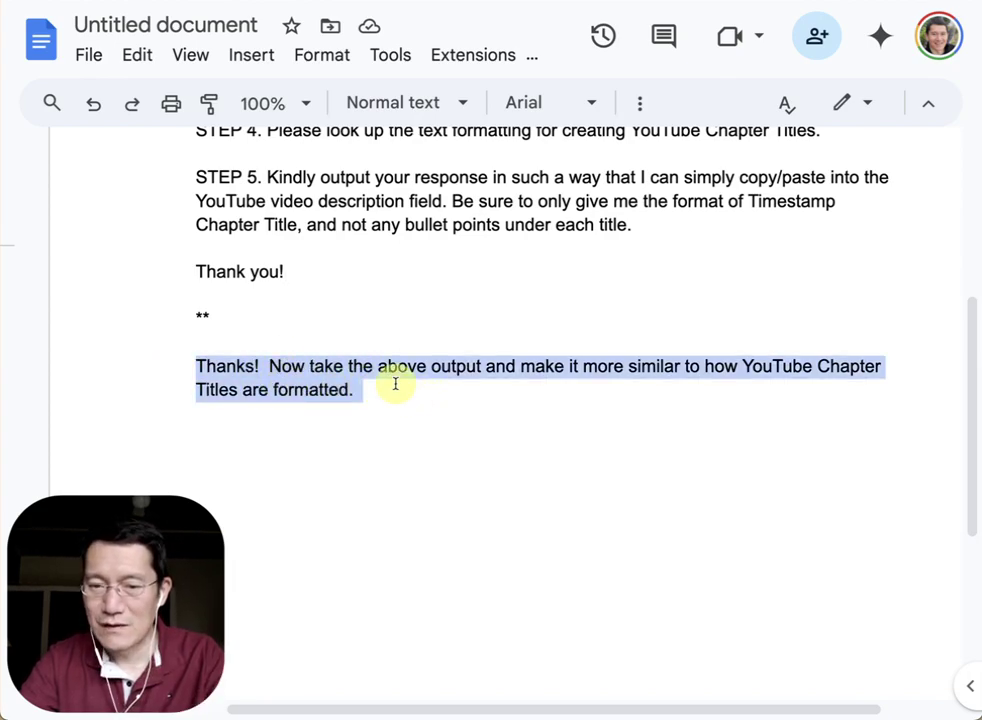
click(387, 370)
drag(373, 370, 682, 397)
drag(662, 230, 452, 201)
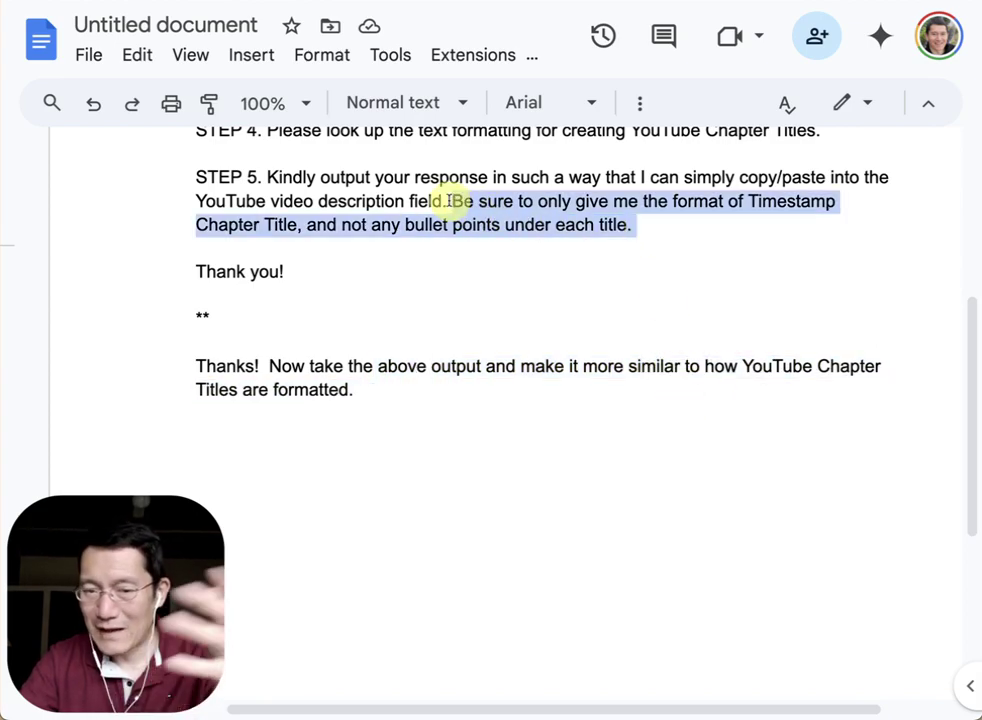
drag(379, 388, 268, 375)
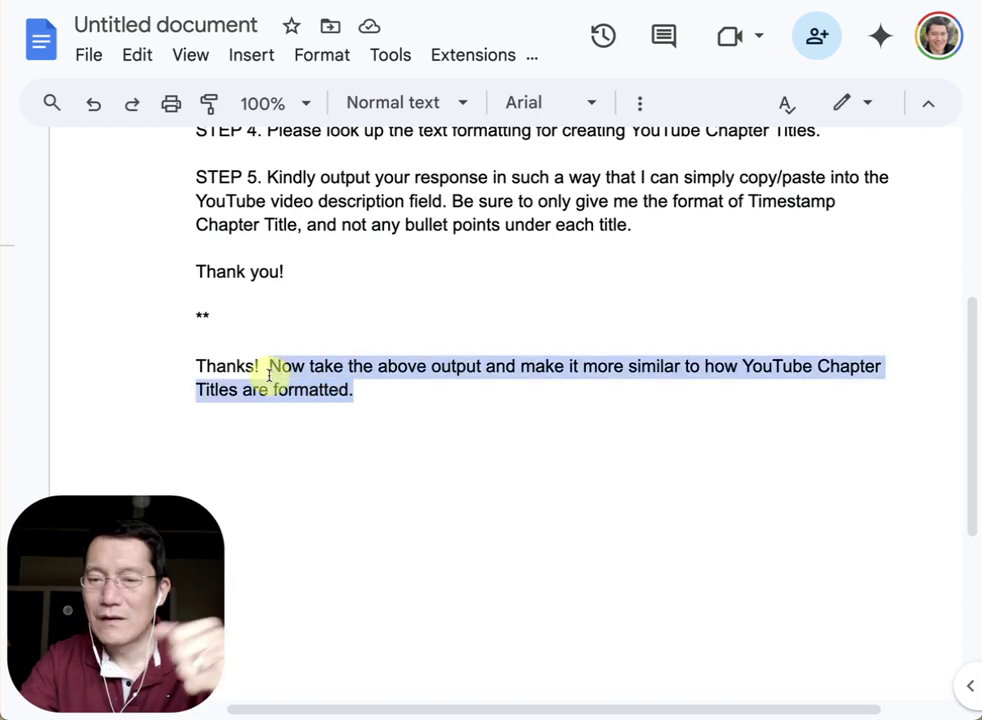
Select the whole prompt from 'Thank you!' back up to its opening line.
scroll(449, 369, up, 3)
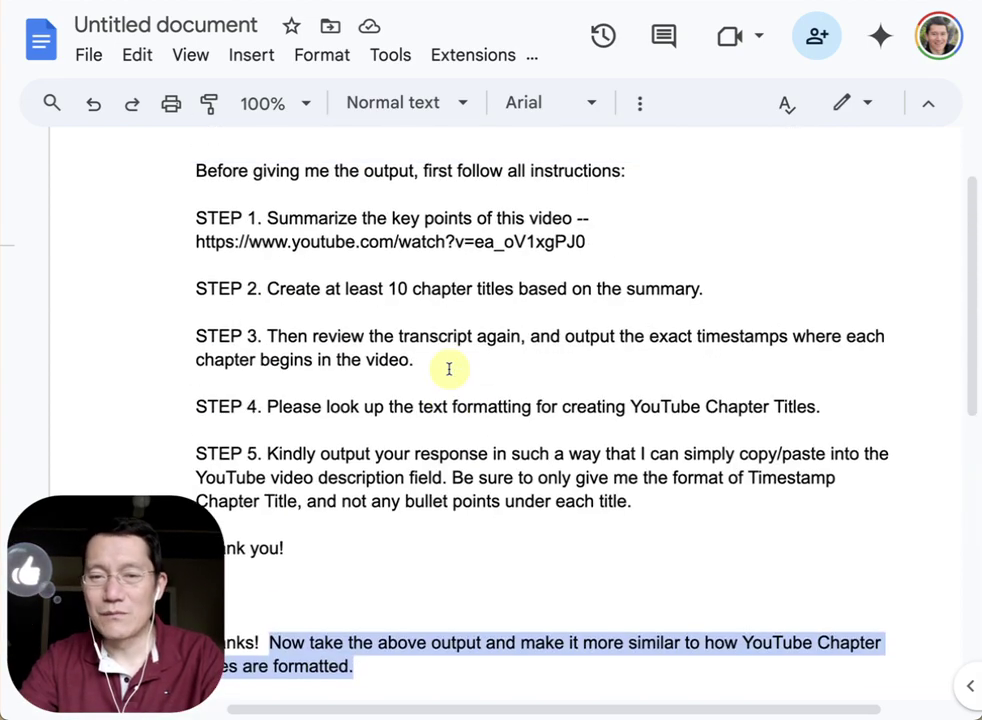
scroll(449, 369, down, 1)
click(329, 469)
scroll(335, 463, up, 2)
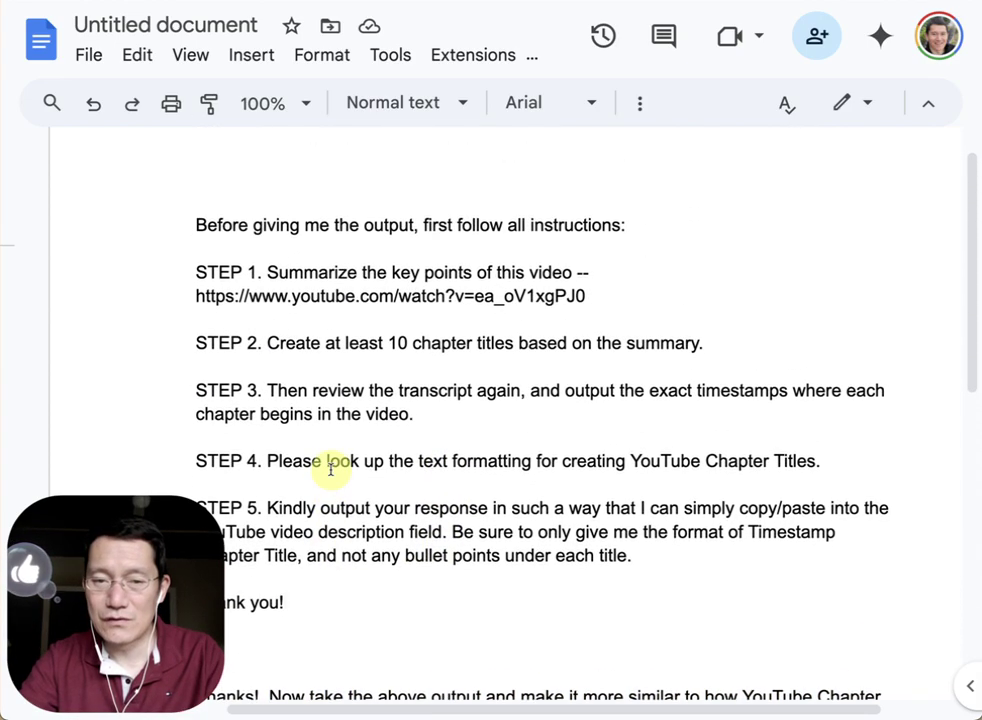
shift+click(189, 226)
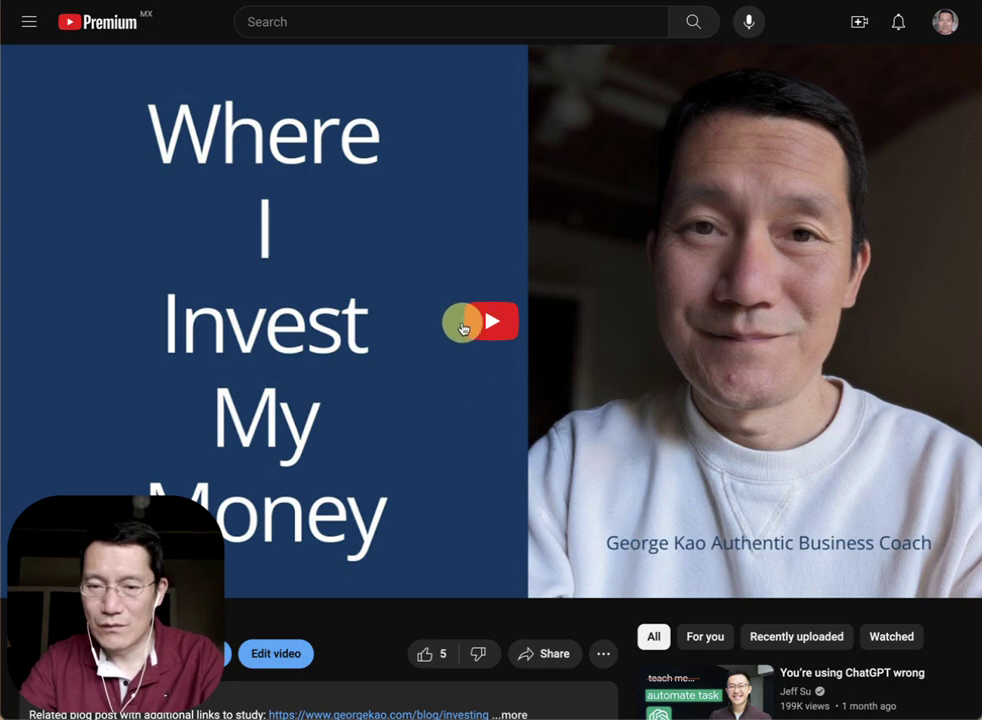
click(485, 326)
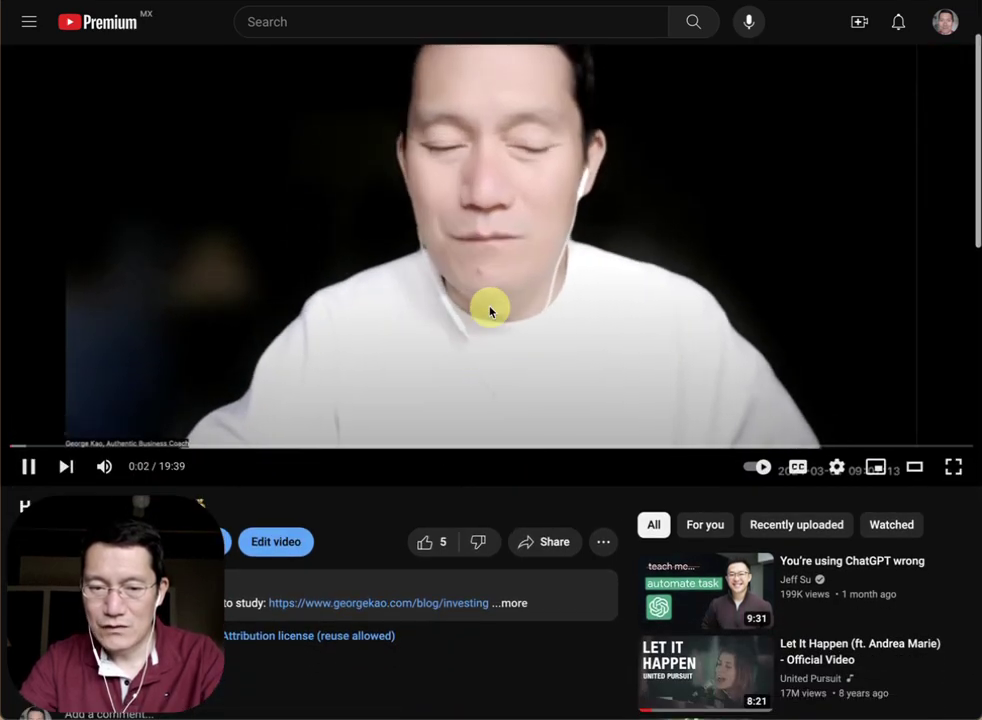
click(491, 307)
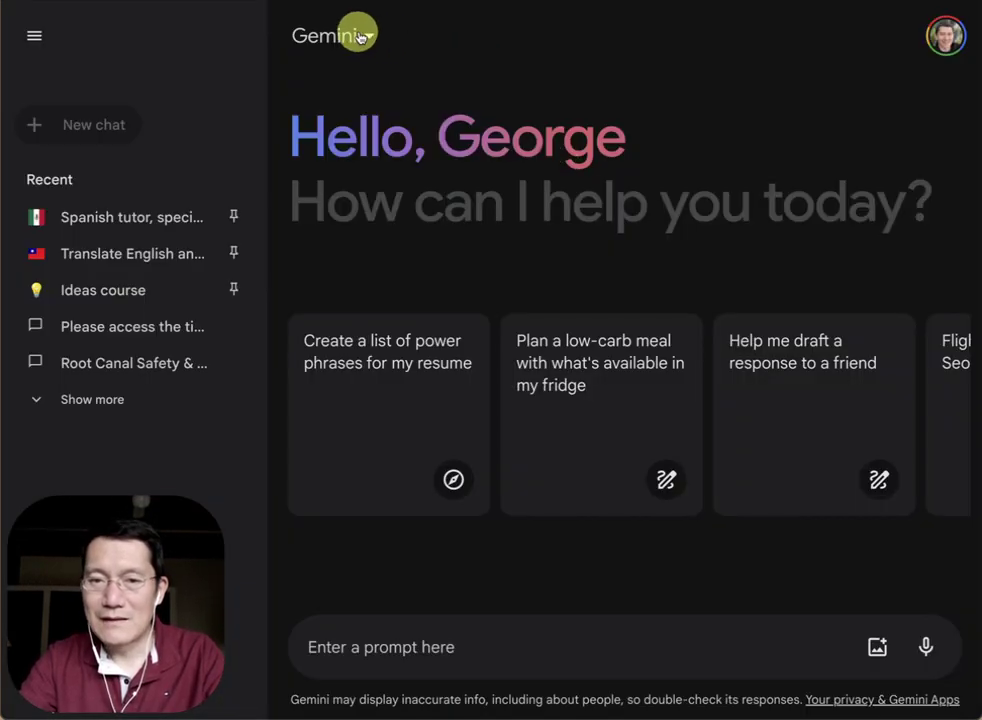
click(360, 37)
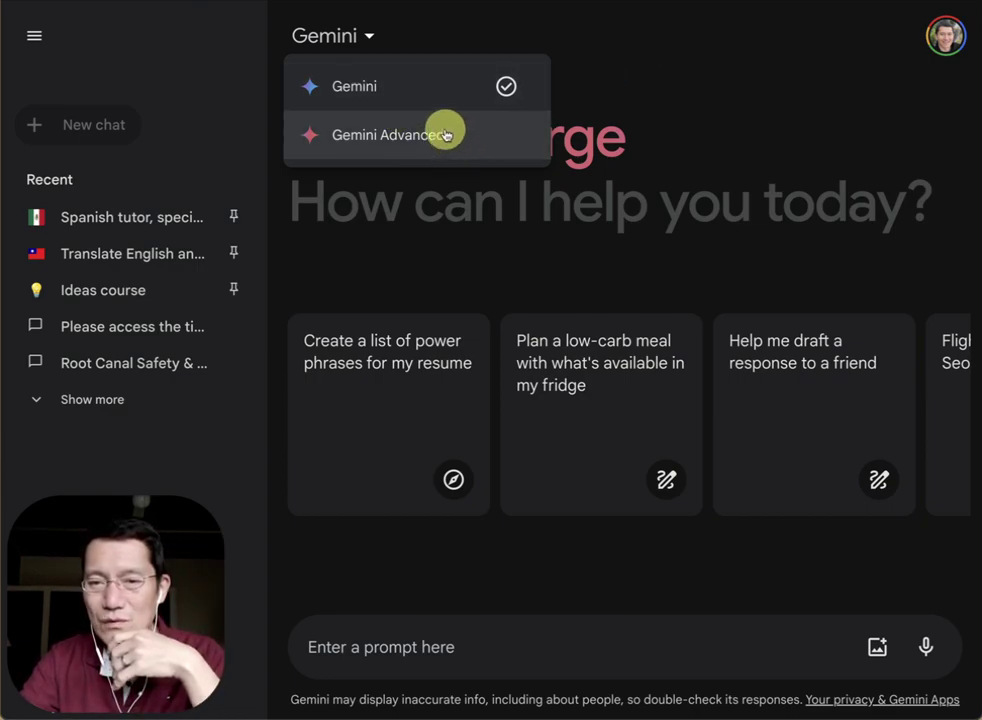
click(590, 80)
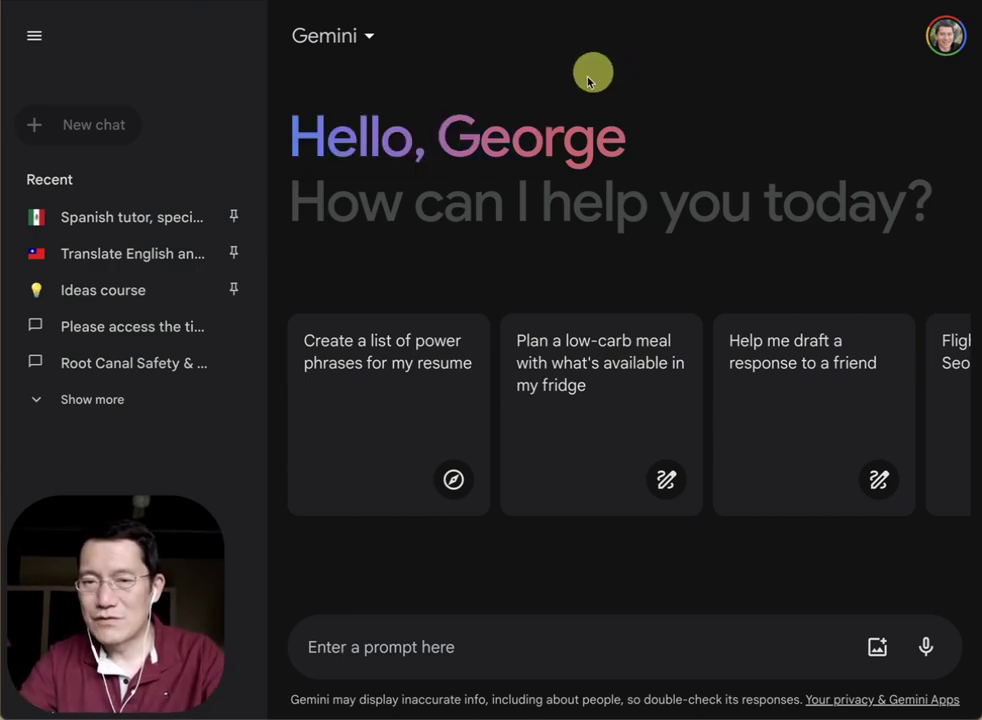
click(495, 653)
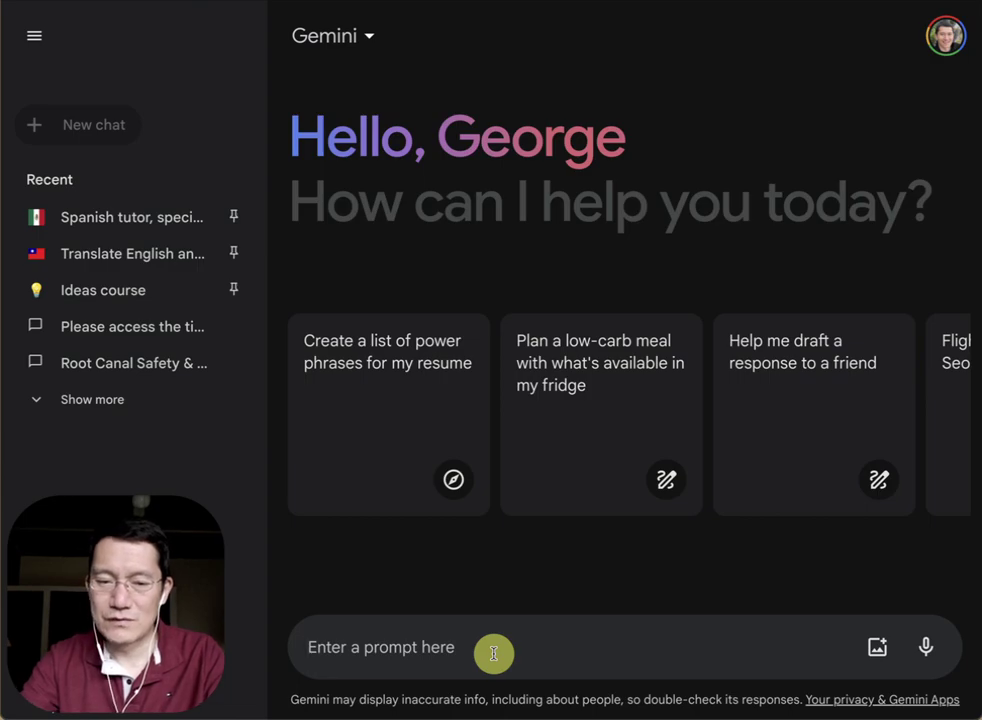
Paste the five-step chapter prompt with the video link into Gemini and submit it.
key(ctrl+v)
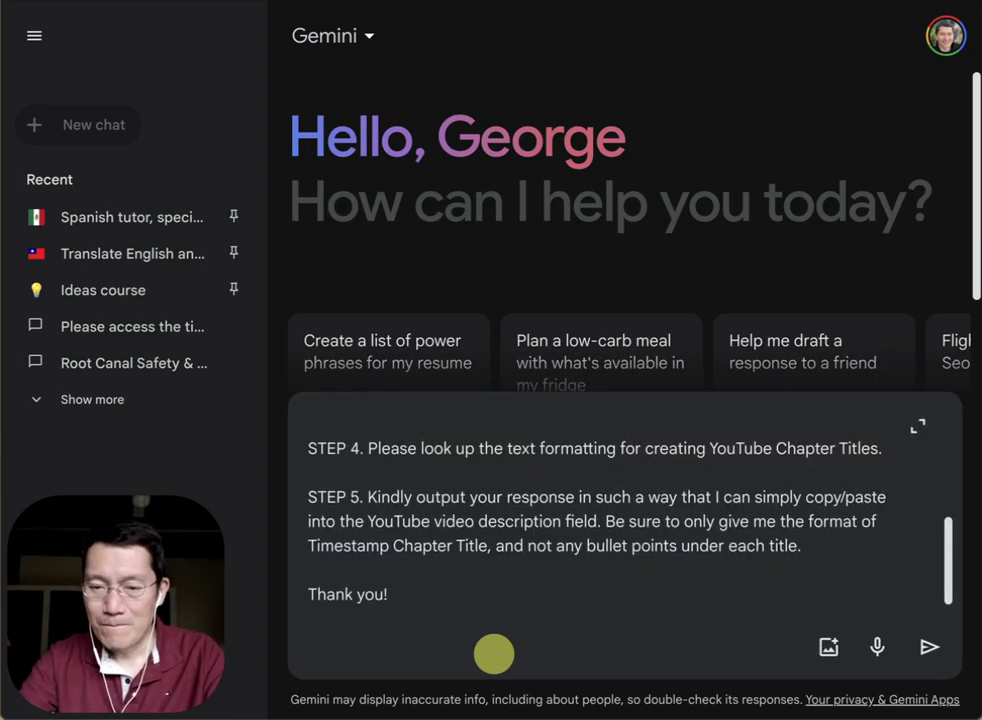
scroll(527, 549, up, 5)
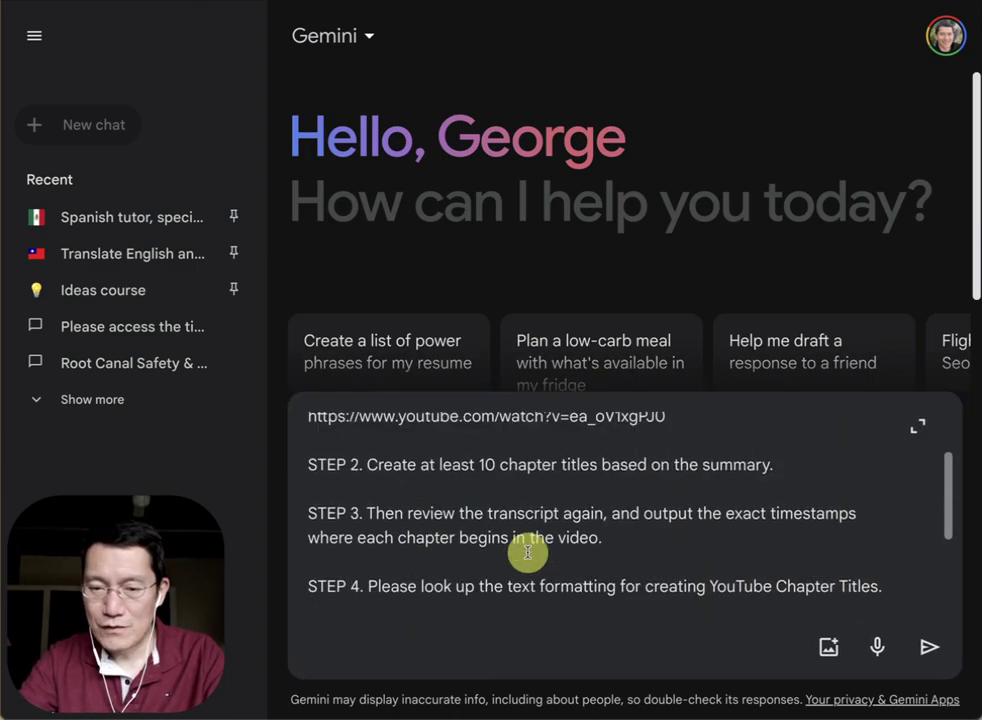
click(929, 649)
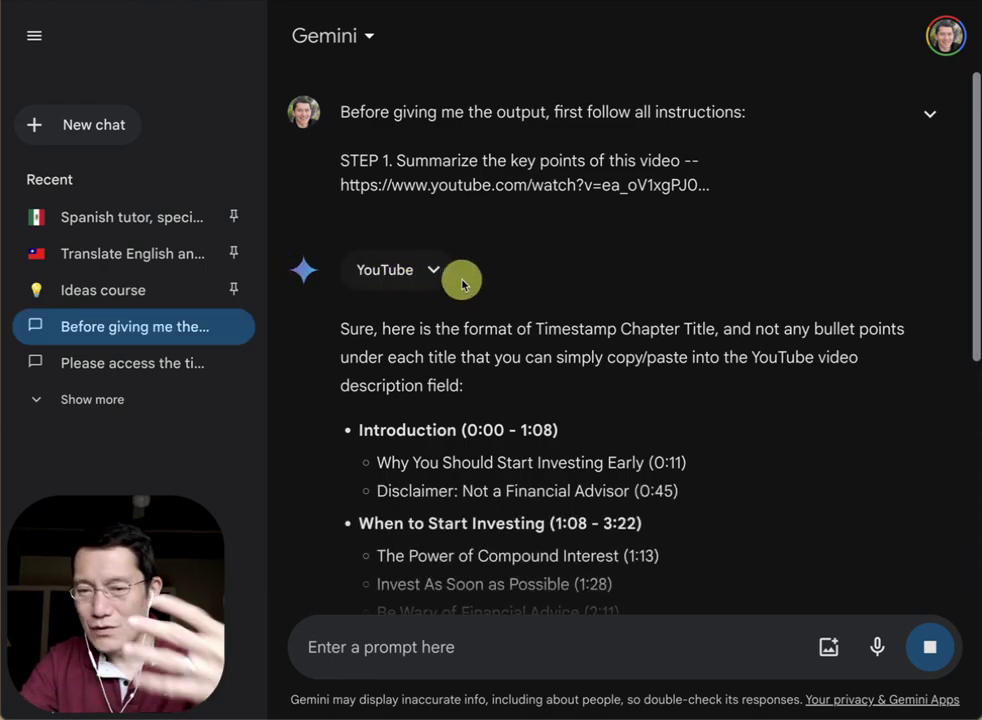
Review Gemini's chapter outline, scrolling through the timestamped chapters.
scroll(458, 272, down, 3)
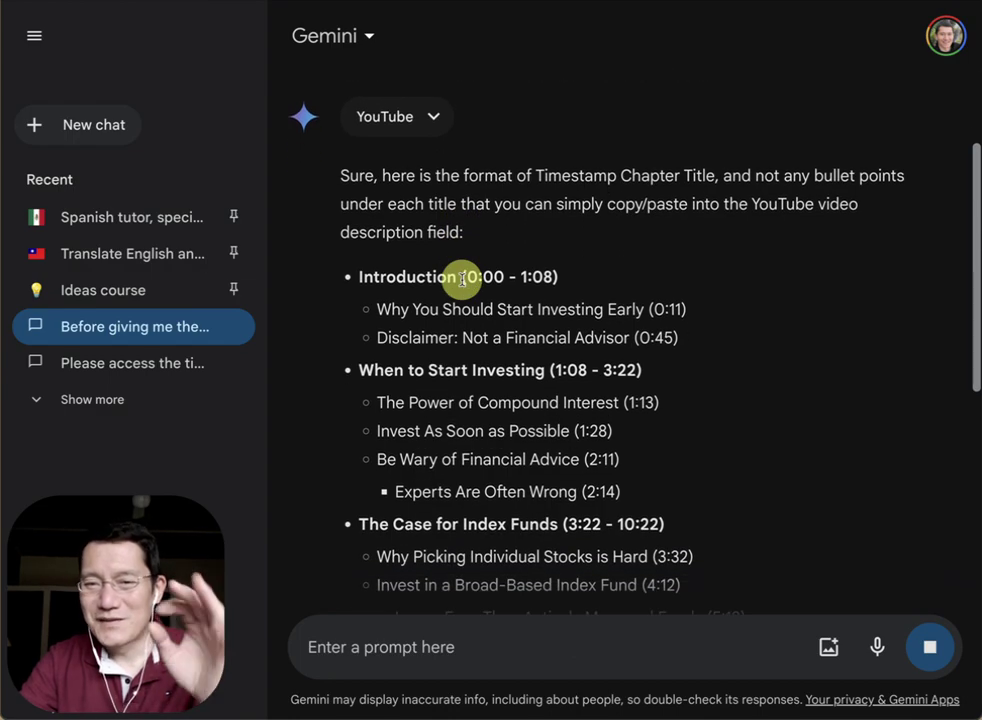
scroll(462, 279, up, 3)
scroll(589, 346, down, 1)
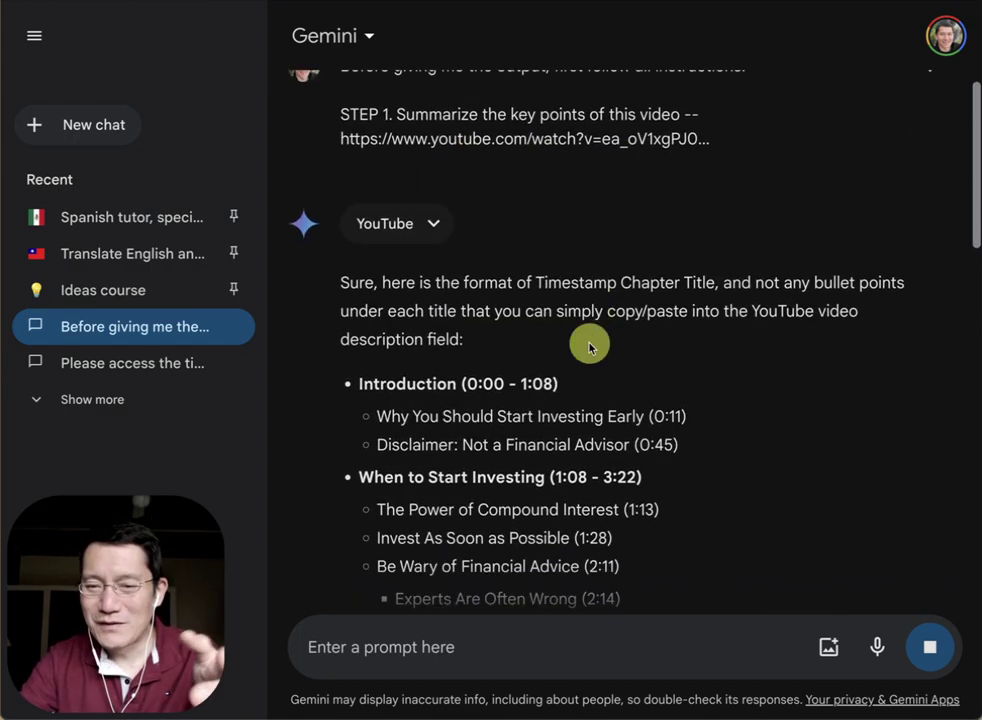
scroll(500, 330, down, 2)
drag(378, 296, 713, 358)
click(720, 354)
Select the 'Thanks! Now take the above output…' follow-up paragraph in the Docs prompt.
scroll(721, 351, down, 3)
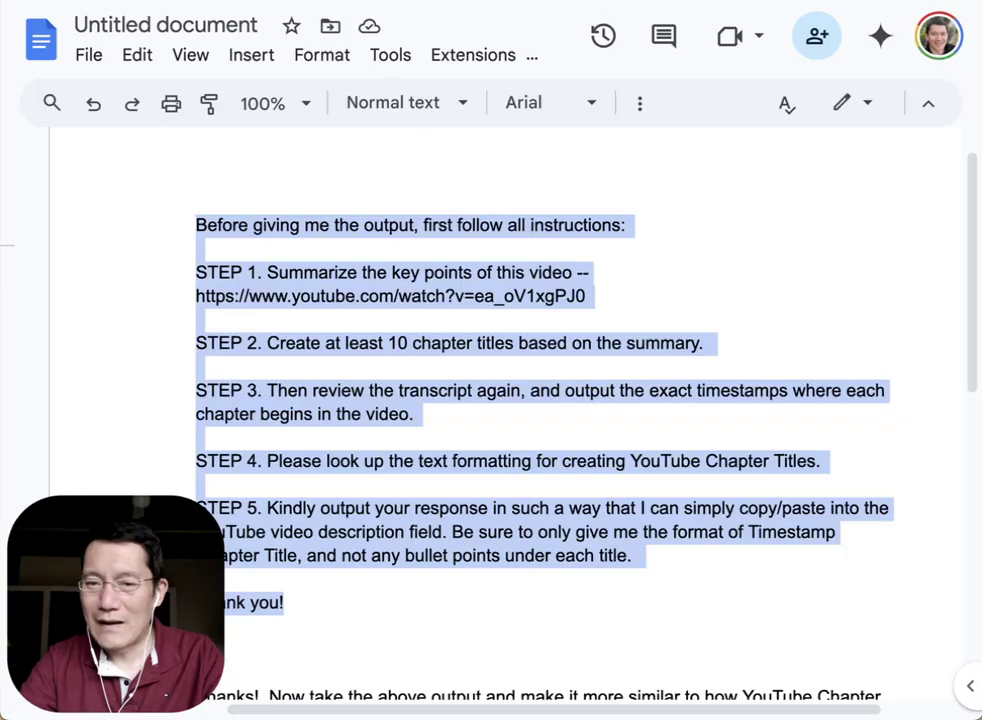
scroll(460, 470, down, 3)
triple_click(368, 399)
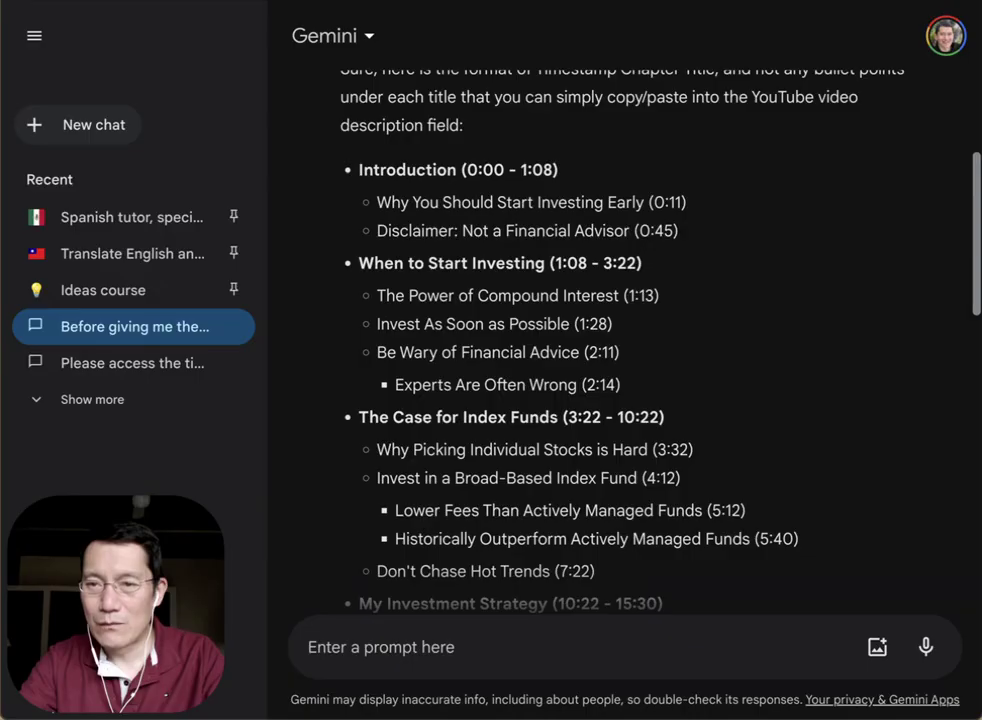
scroll(693, 195, down, 5)
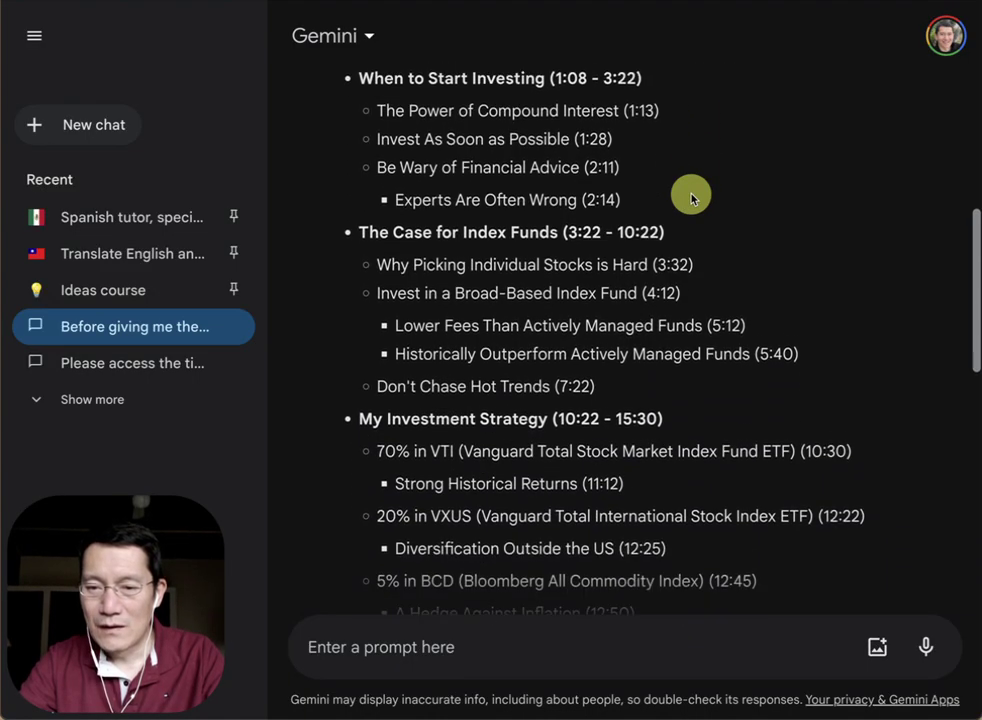
Scroll Gemini's outline down to the Conclusion and put the cursor in the prompt box.
scroll(693, 198, down, 4)
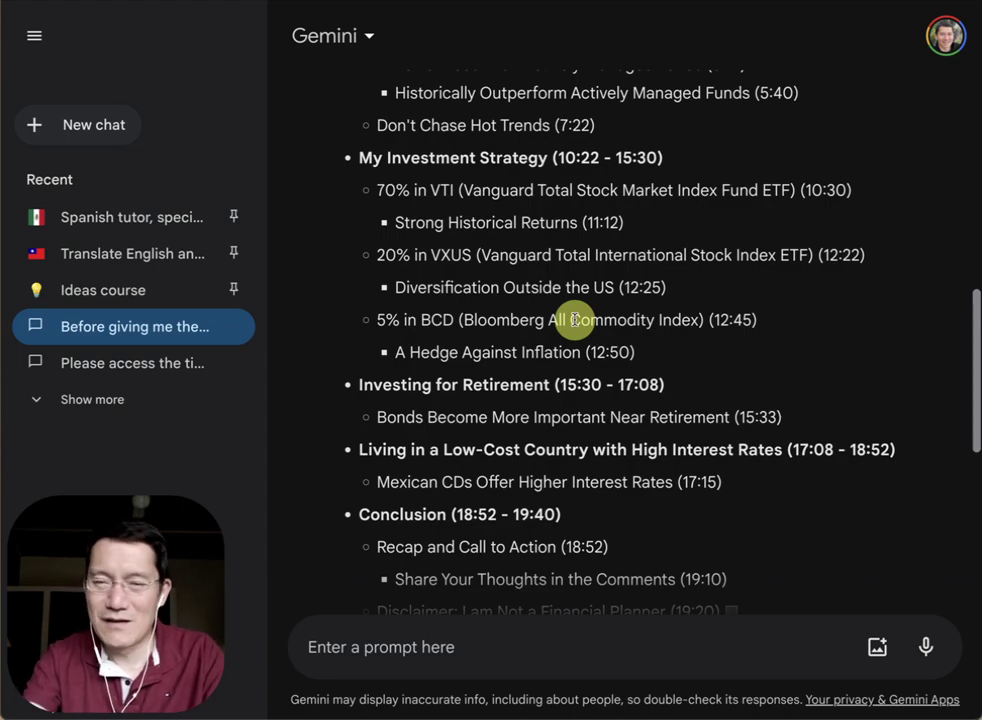
scroll(575, 320, down, 5)
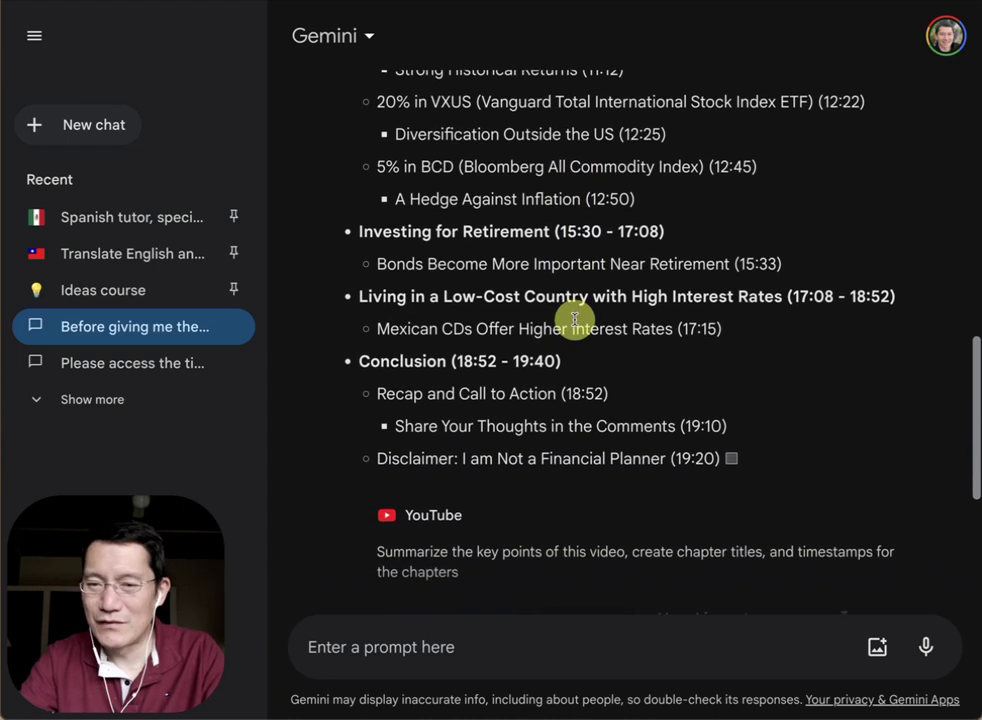
click(513, 641)
Paste the YouTube chapter-title formatting request and send it to Gemini.
text(Thanks!  Now take the above output and make it more similar to how YouTube Chapter Titles are formatted.)
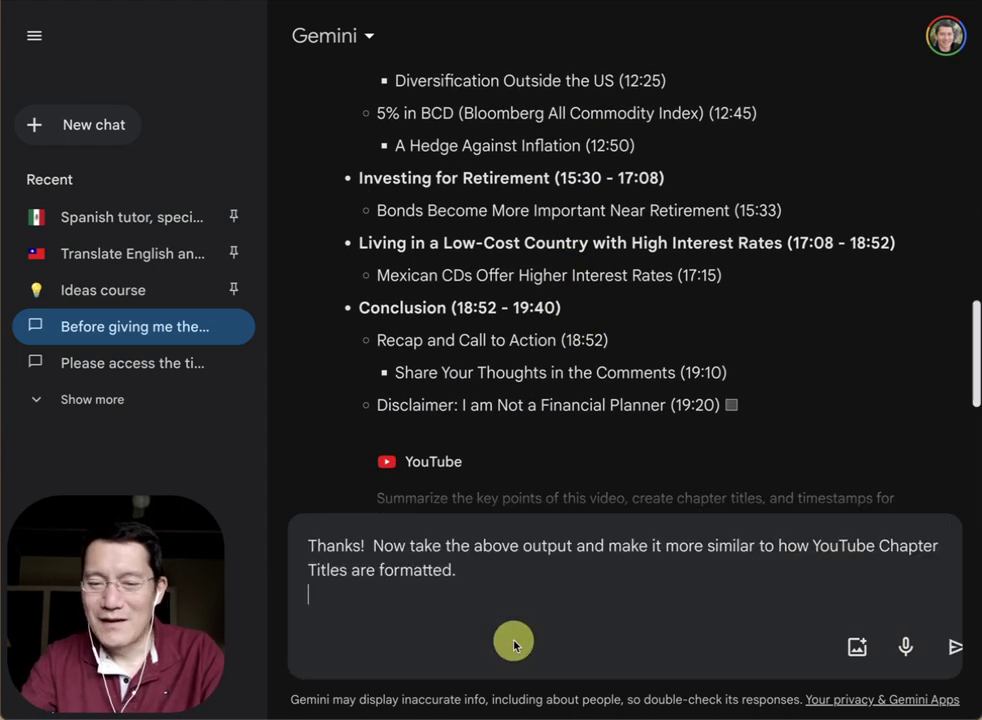
key(Return)
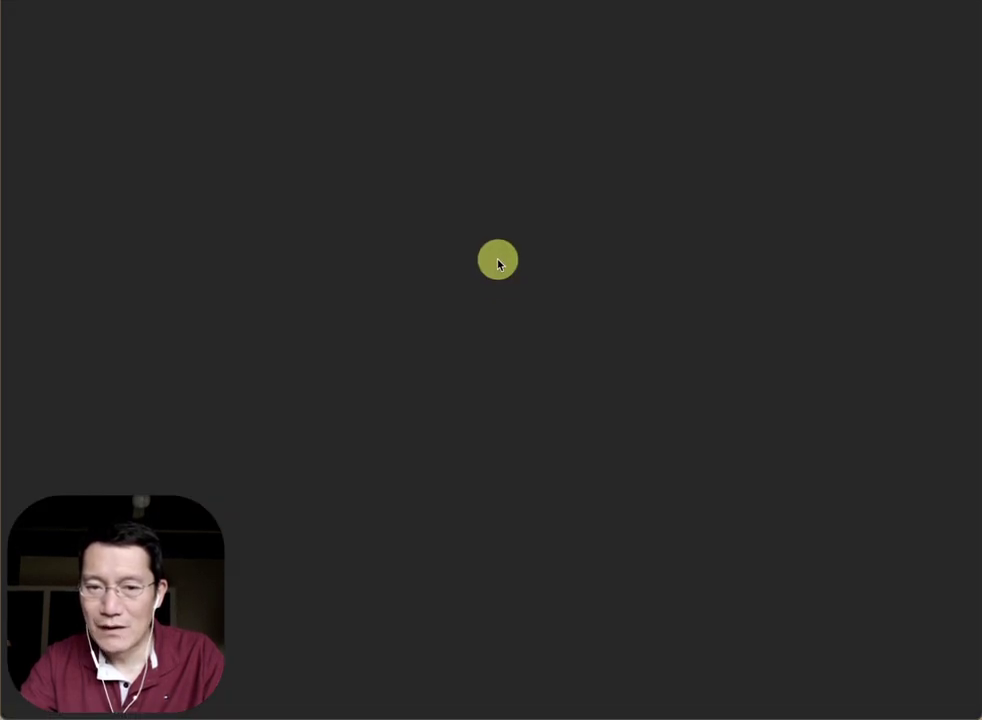
Add a '**' separator line under the blog-post link and select Gemini's chapter list.
scroll(583, 277, down, 1)
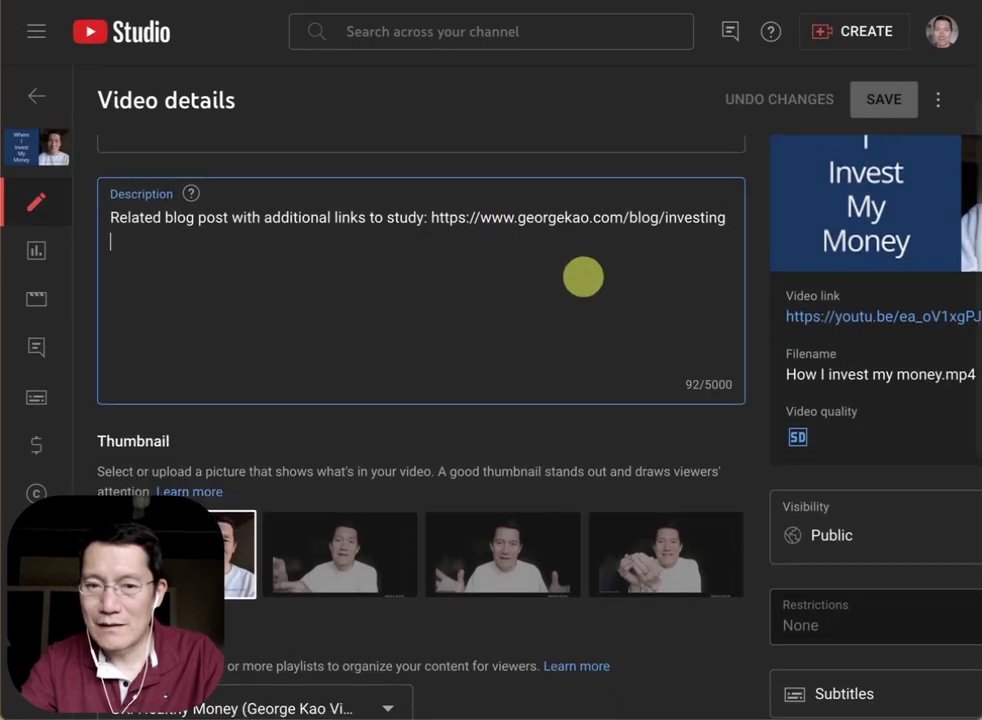
text(**)
key(Return)
key(Return)
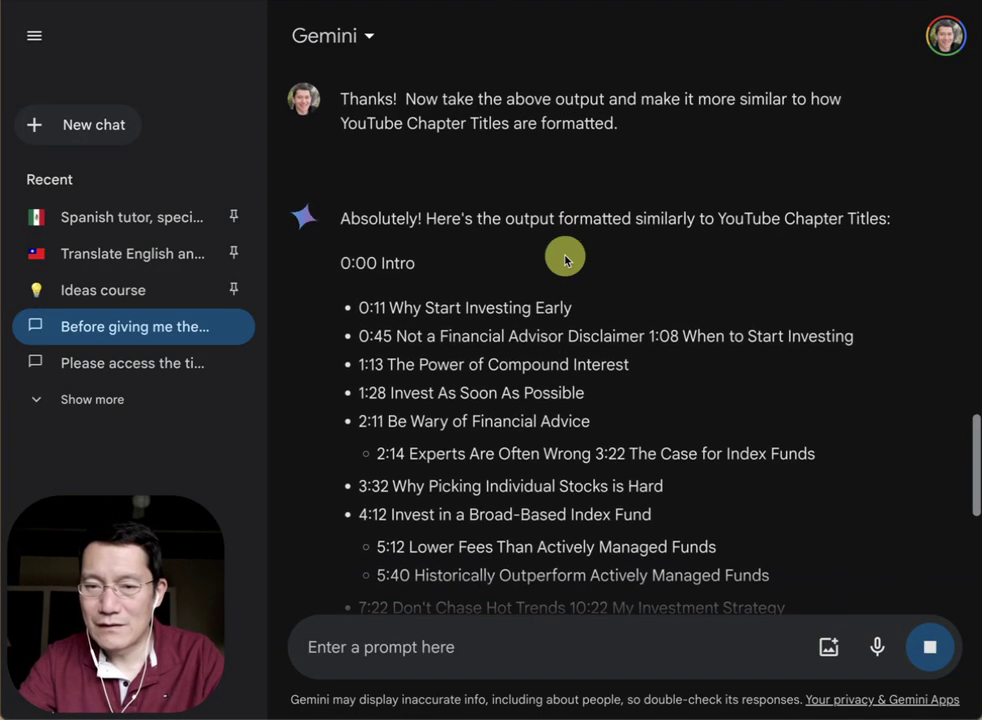
scroll(565, 256, down, 1)
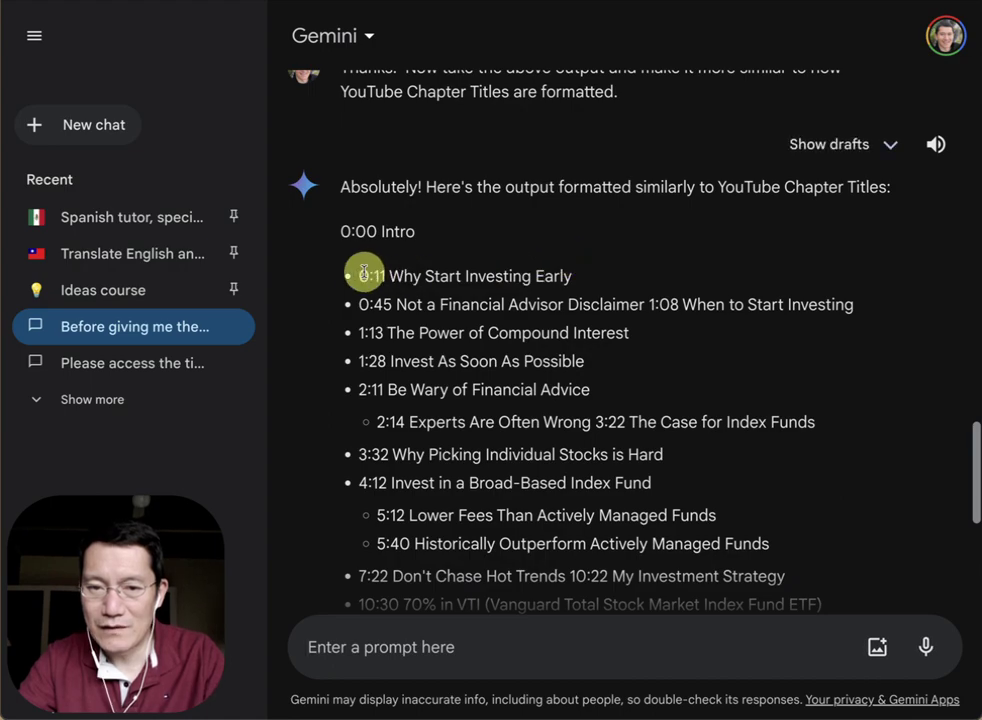
drag(338, 235, 723, 473)
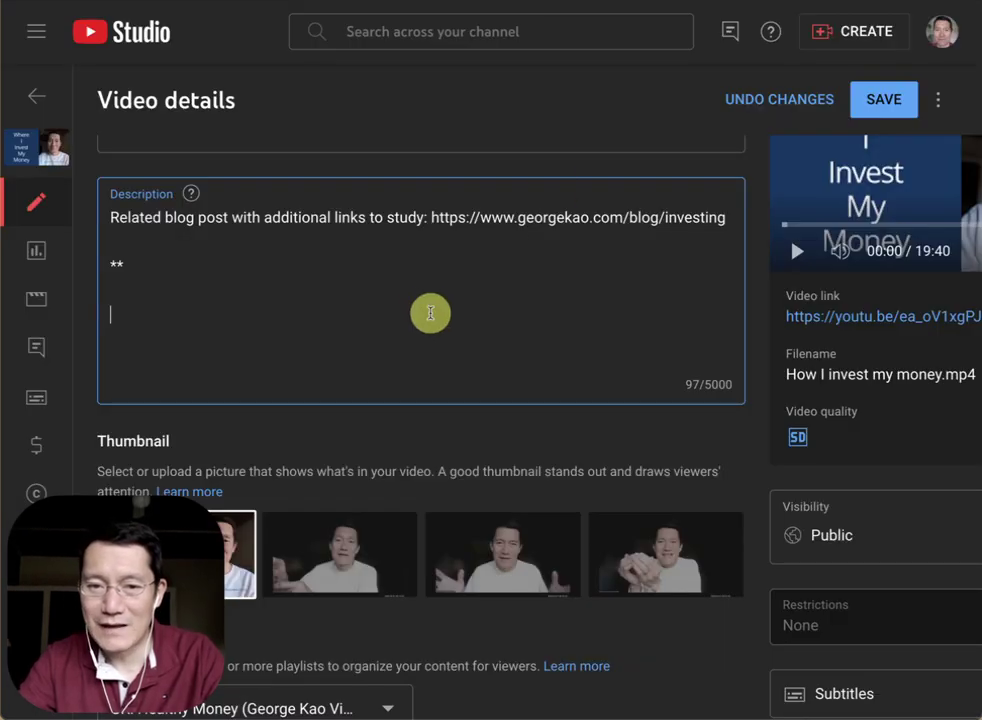
Paste the chapter list into the description, remove the blank line after 0:00 Intro, save, and view the video.
key(ctrl+v)
click(270, 334)
key(BackSpace)
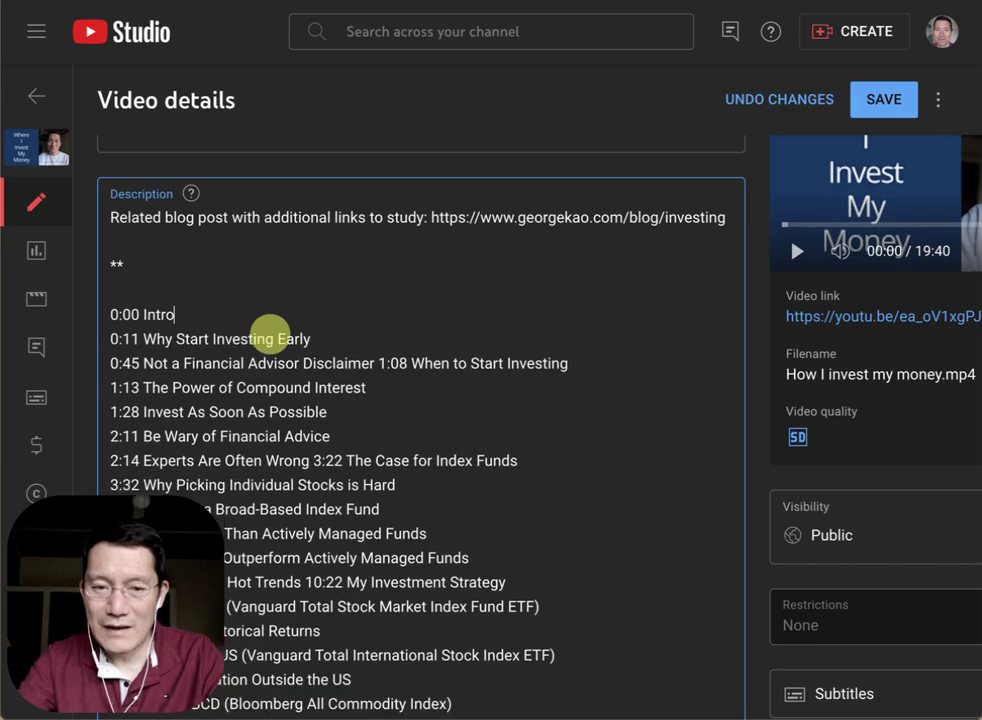
click(895, 104)
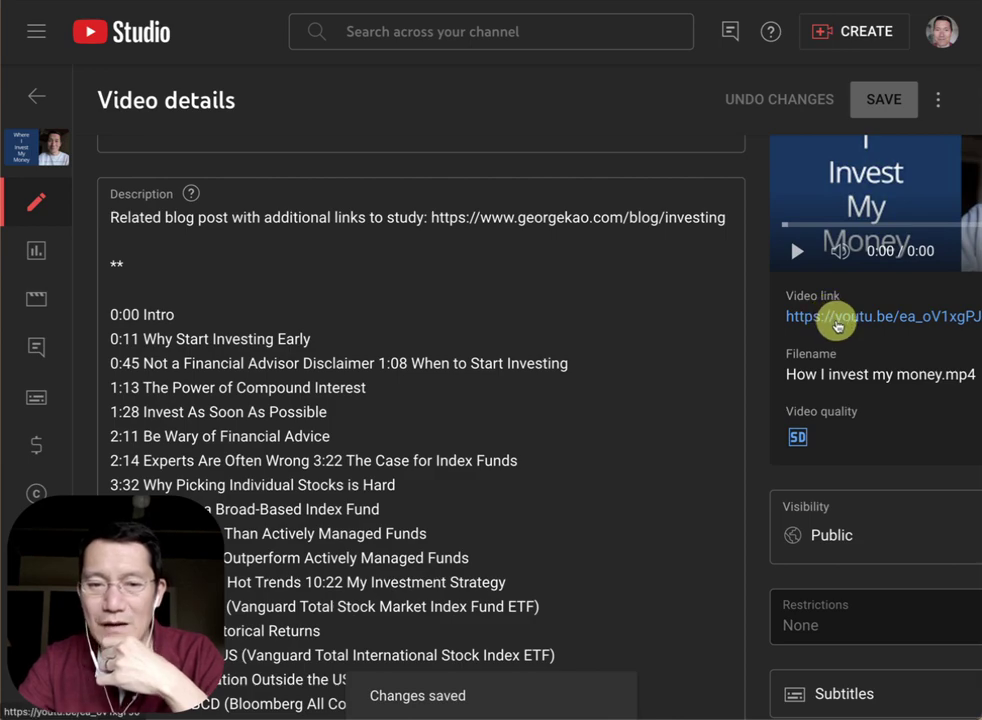
click(836, 320)
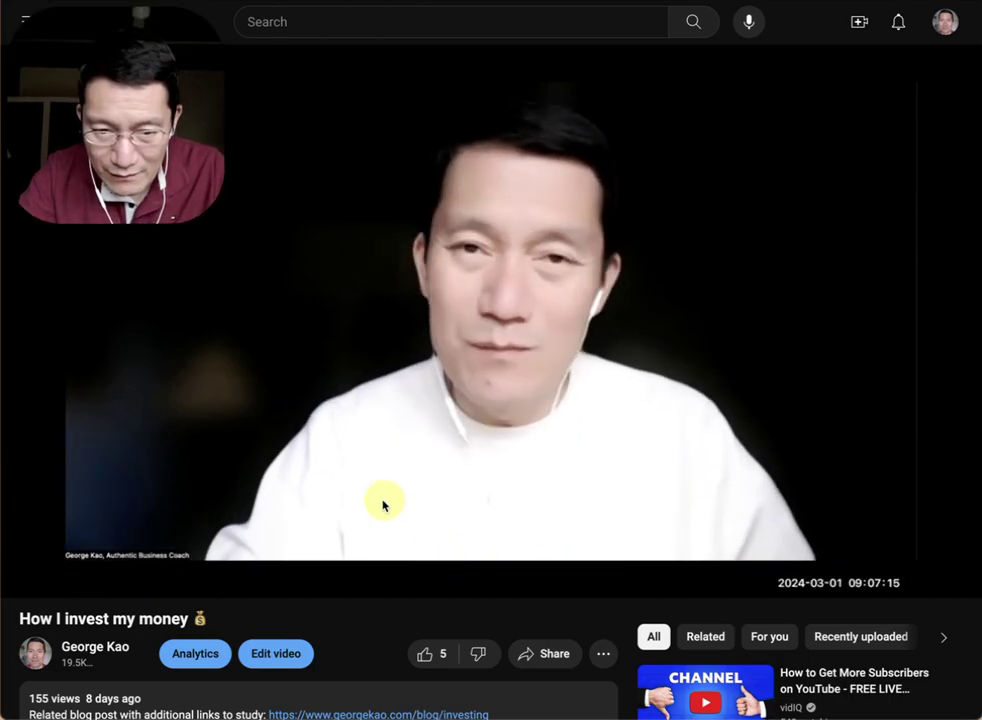
Check the video's Chapters panel listing Intro 0:00, Why Start Investing Early 0:11 and onward.
scroll(385, 505, down, 1)
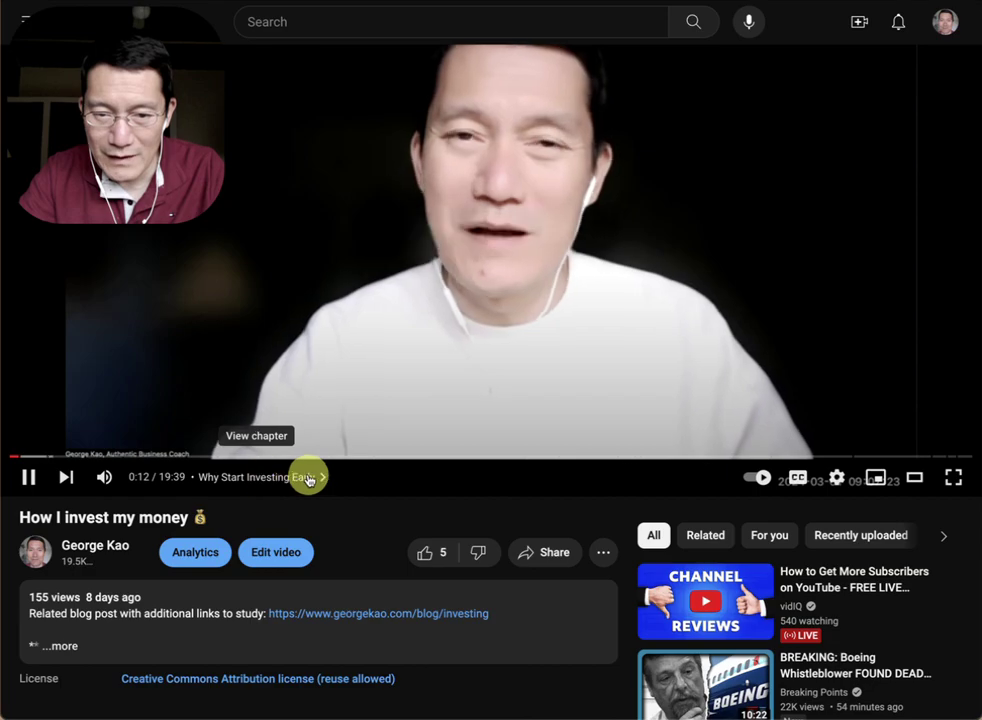
click(320, 478)
scroll(805, 423, down, 2)
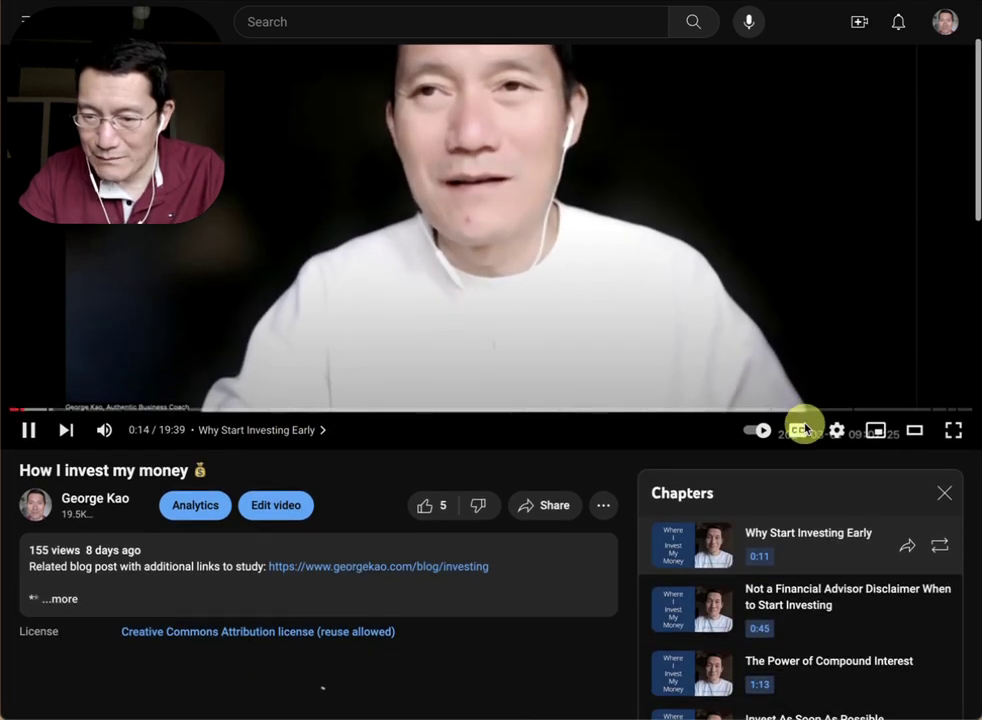
scroll(815, 581, down, 2)
scroll(815, 581, up, 3)
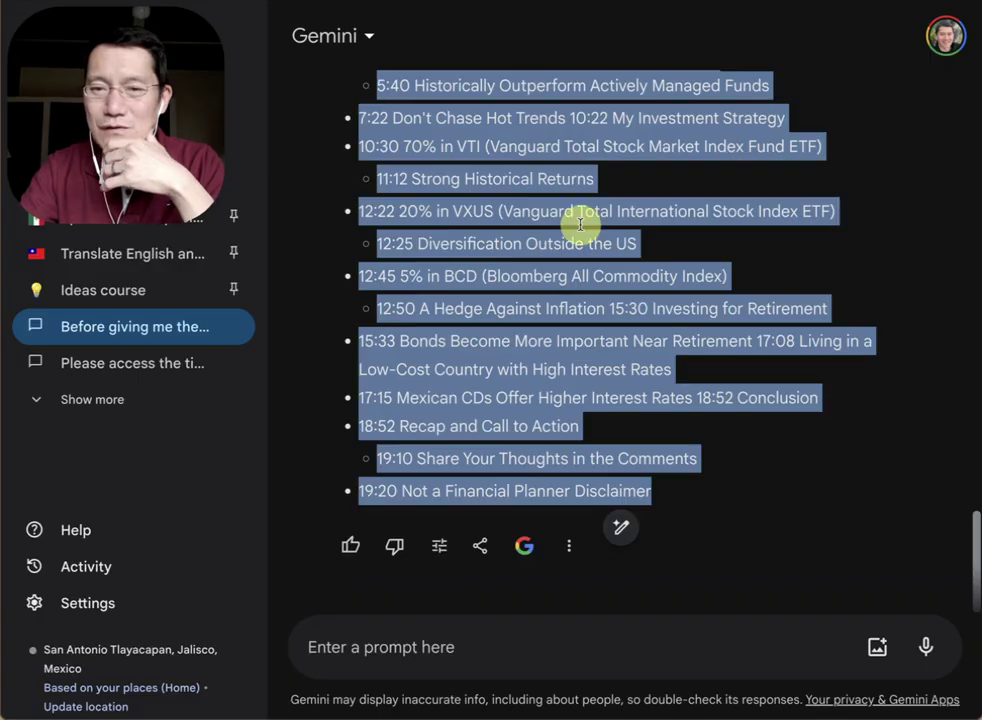
click(588, 262)
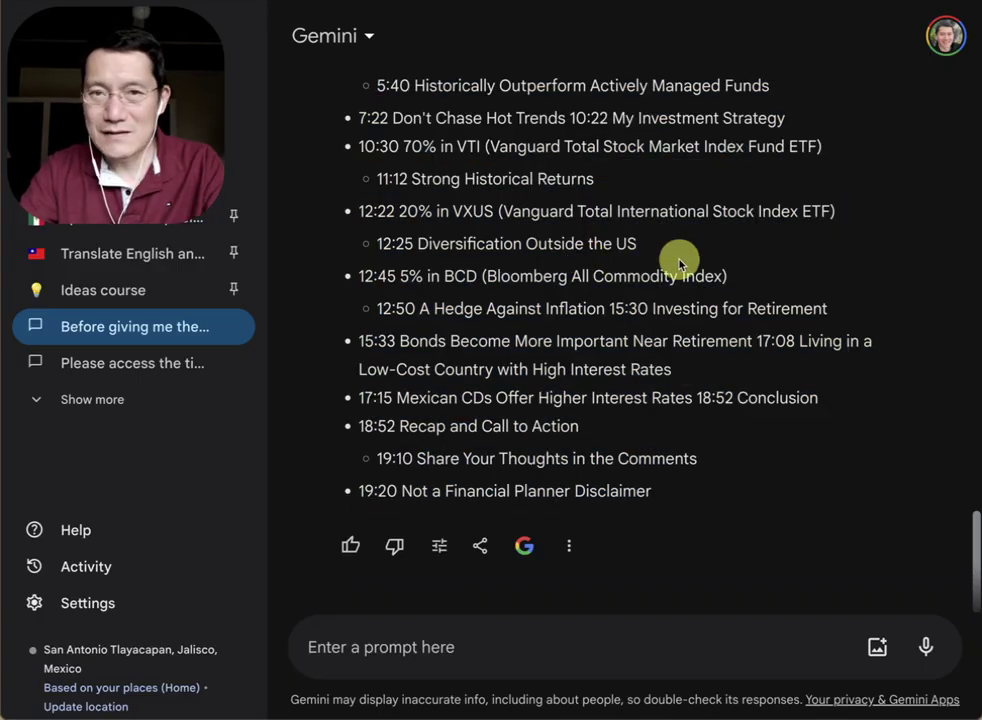